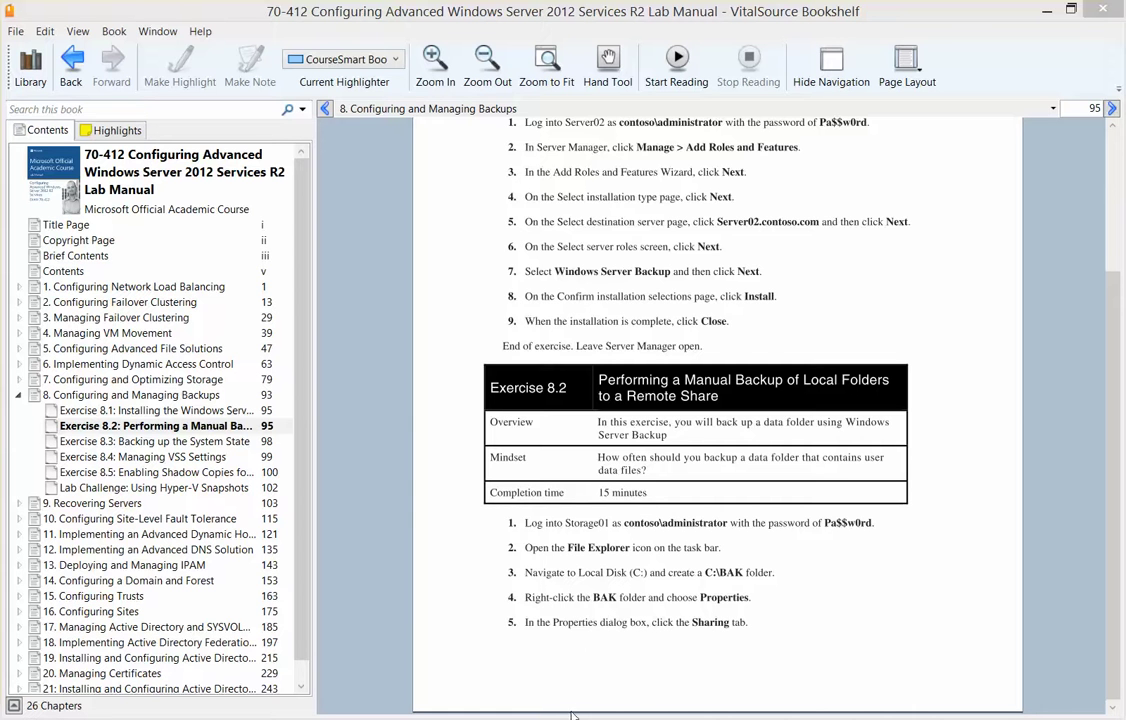
Close the VitalSource Bookshelf lab manual to get back to the desktop
left_click(1098, 8)
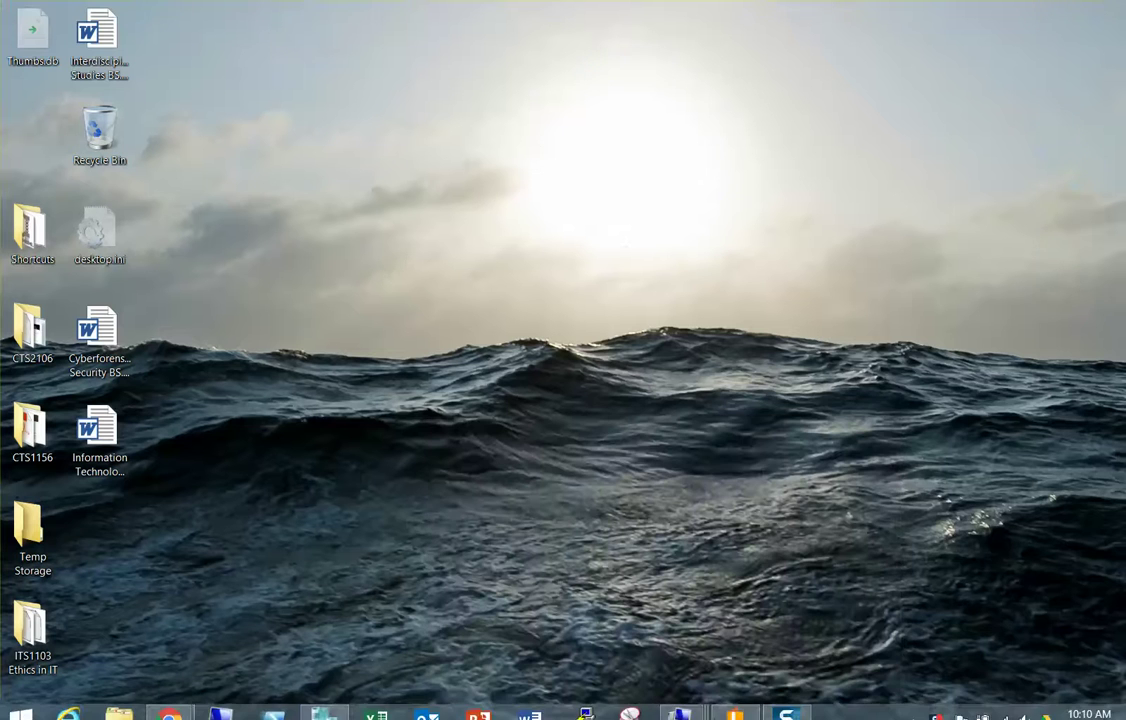
Restore the Storage01 VM and open Local Disk (C:) in File Explorer
left_click(680, 712)
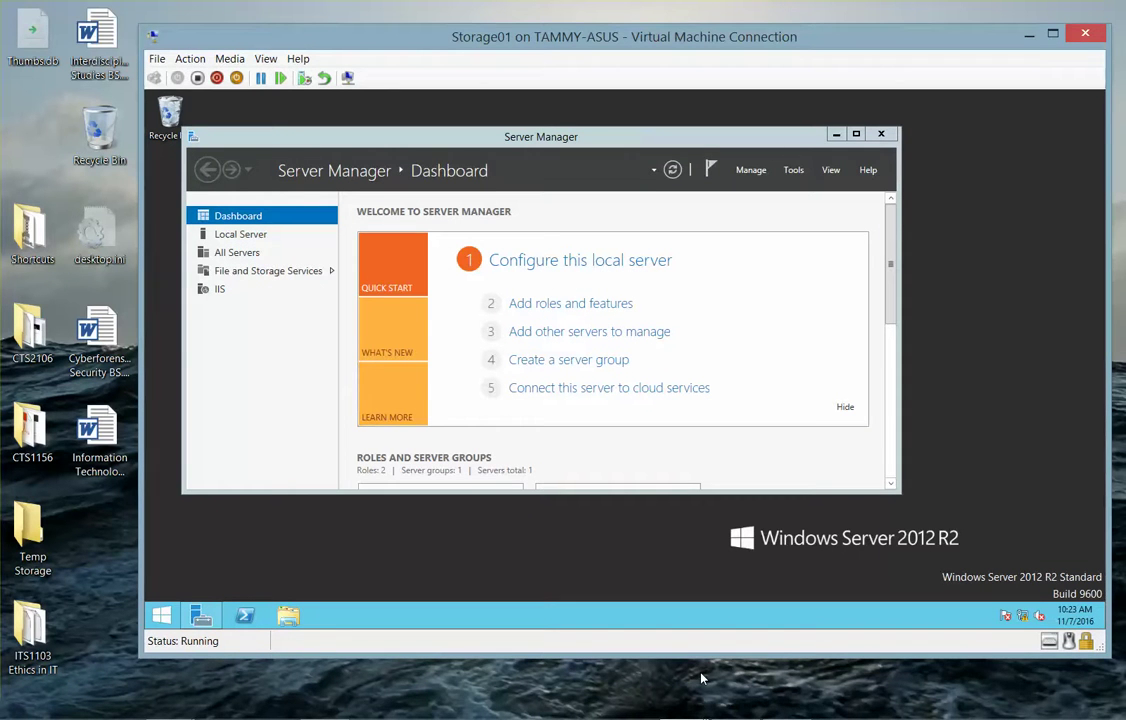
left_click(288, 617)
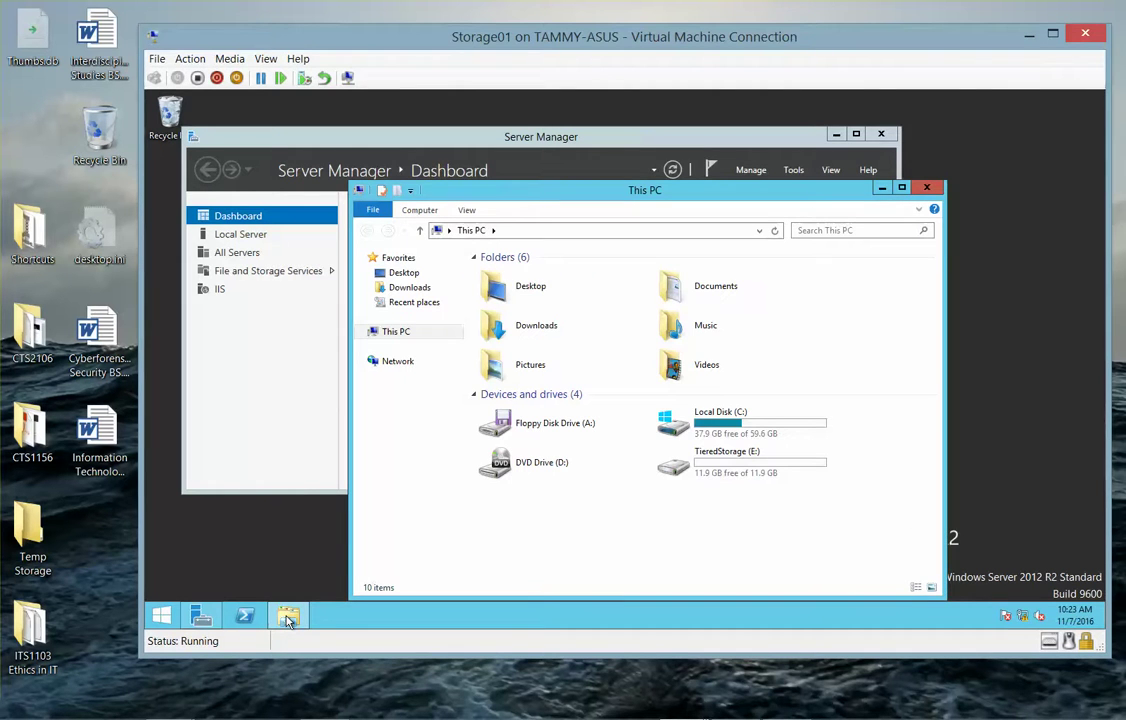
double_click(697, 422)
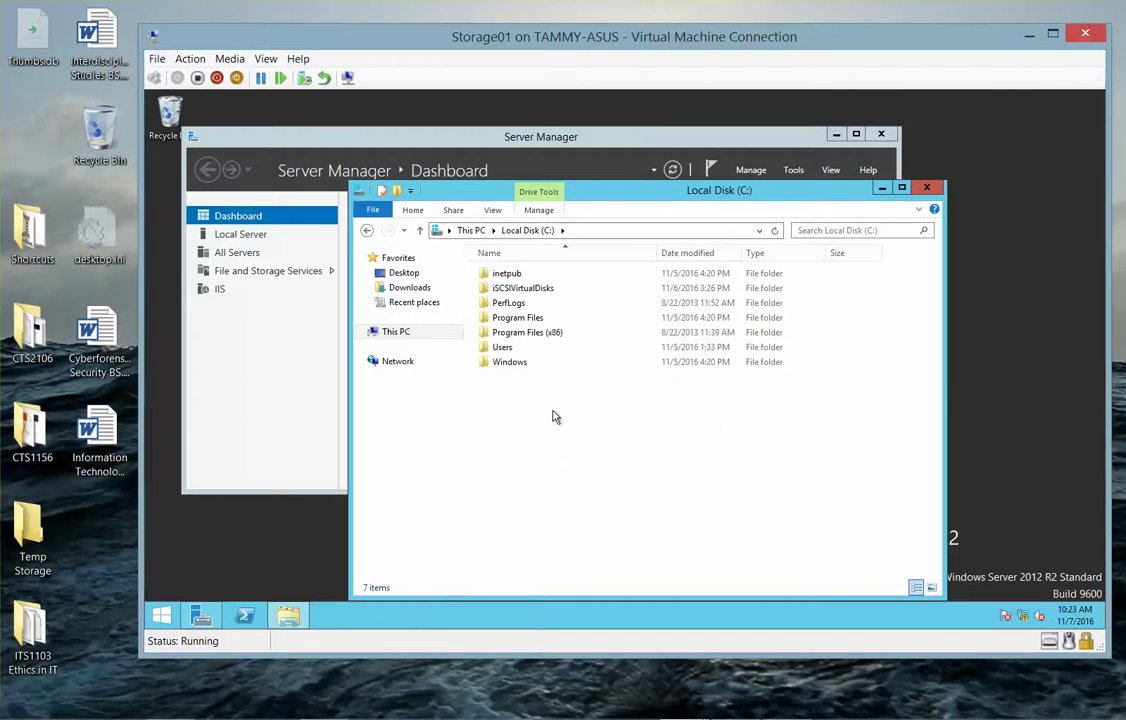
Create a new folder named BAK at the root of the C: drive
right_click(556, 417)
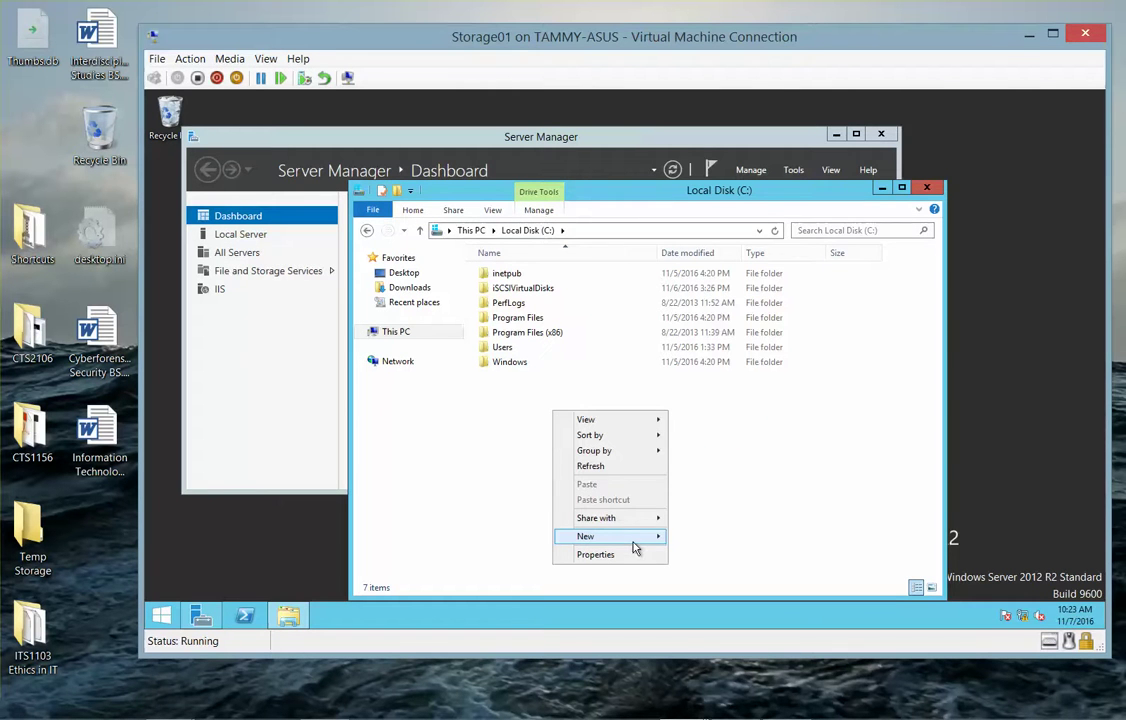
mouse_move(625, 537)
left_click(745, 441)
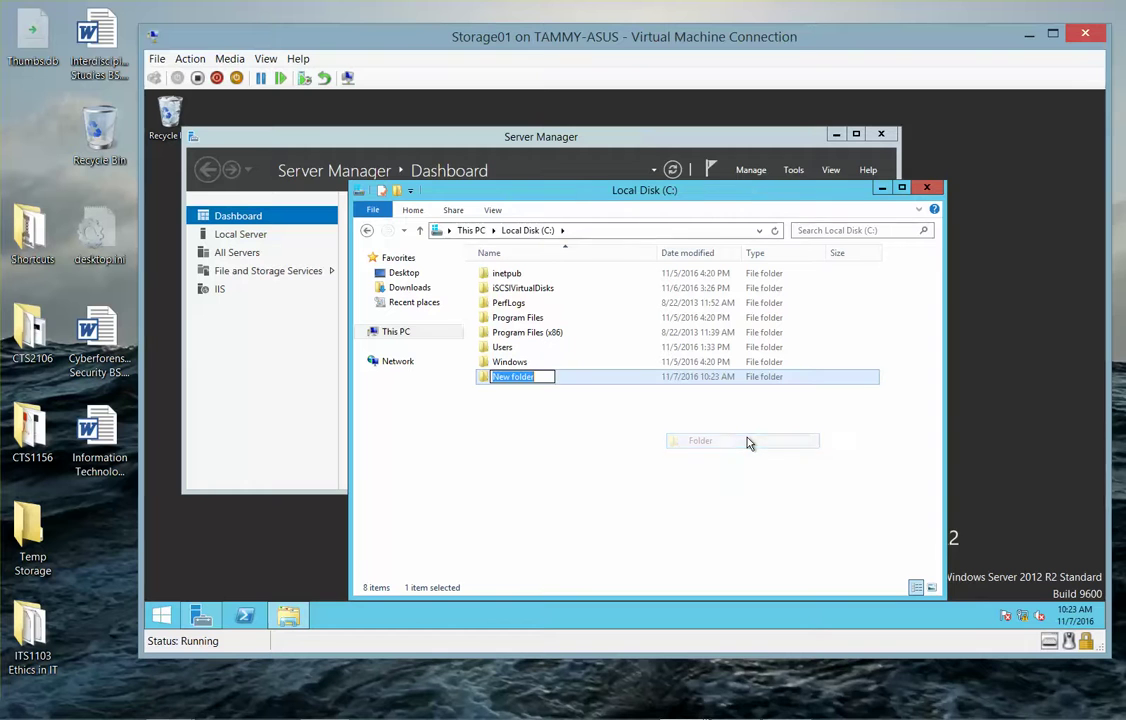
type("BAK")
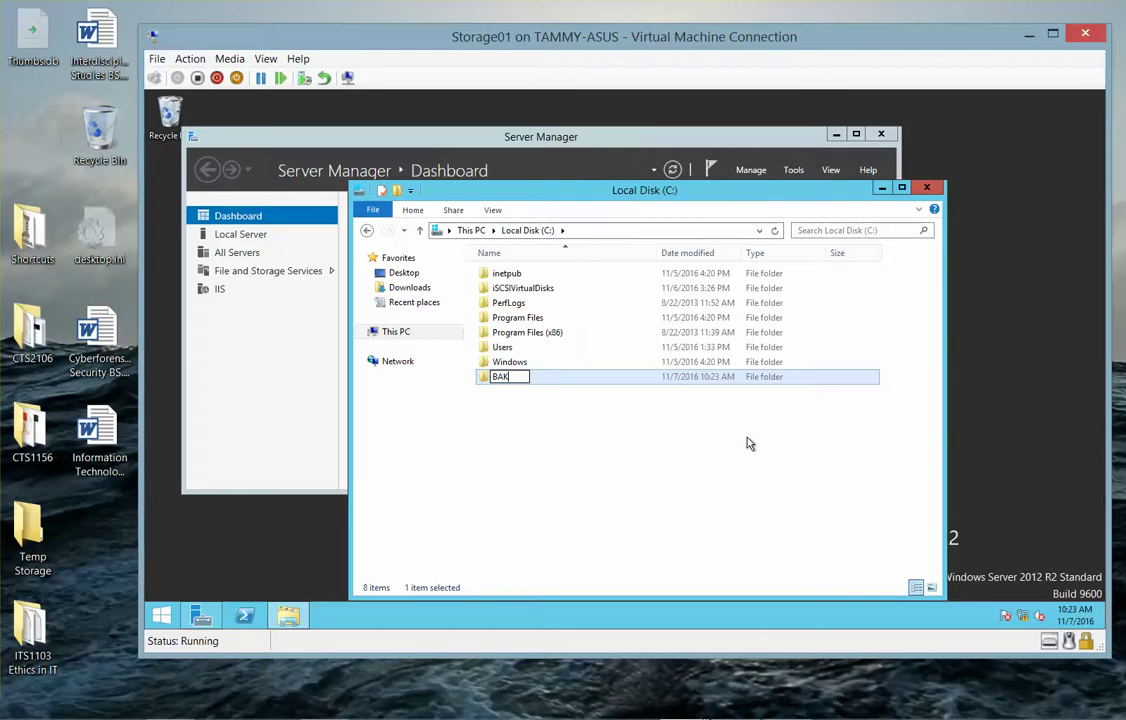
key("Return")
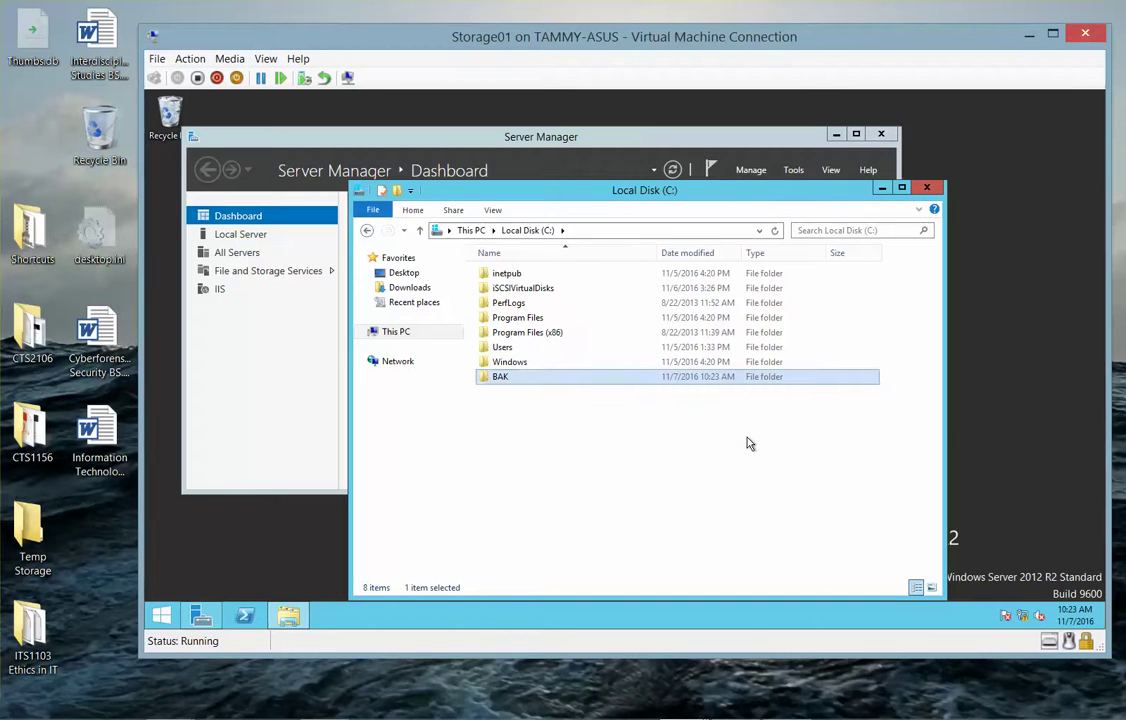
Bring up Advanced Sharing for BAK from the Sharing page of its Properties
right_click(587, 384)
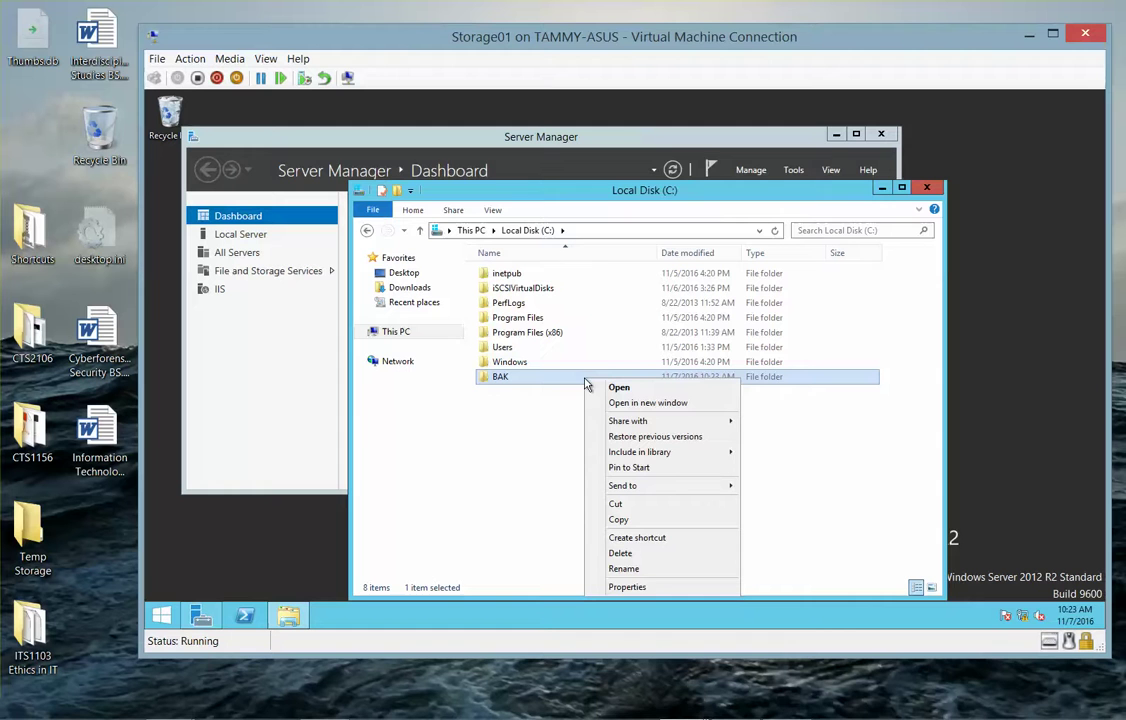
left_click(672, 587)
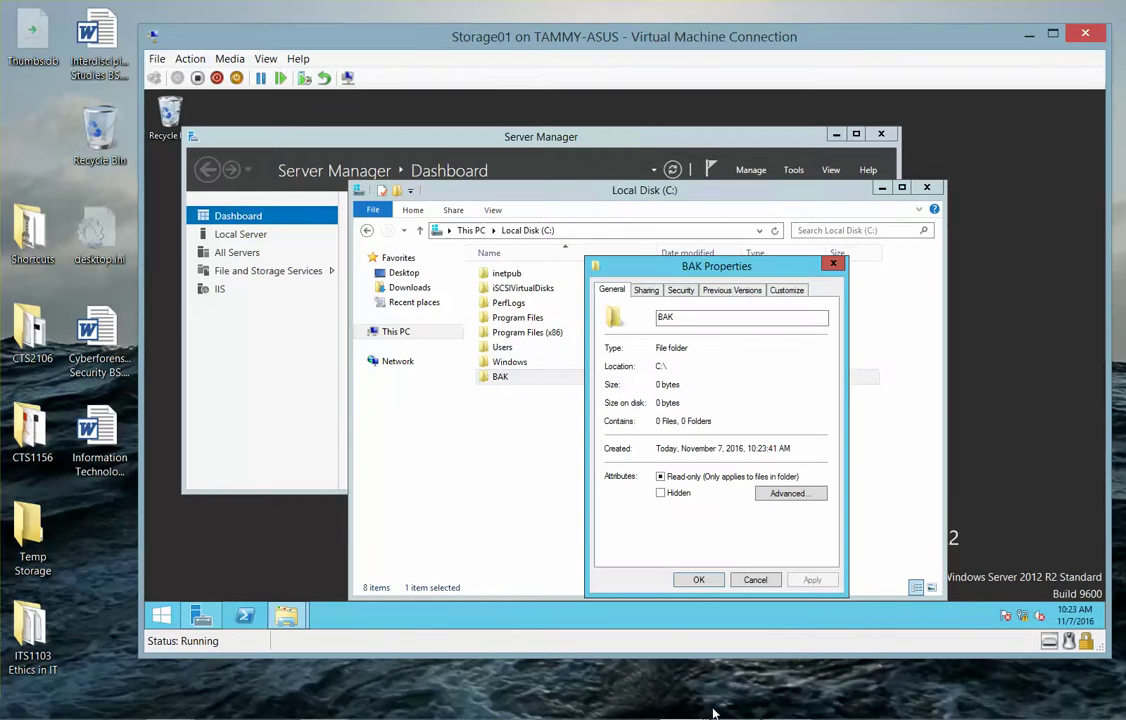
mouse_move(799, 705)
left_click(646, 291)
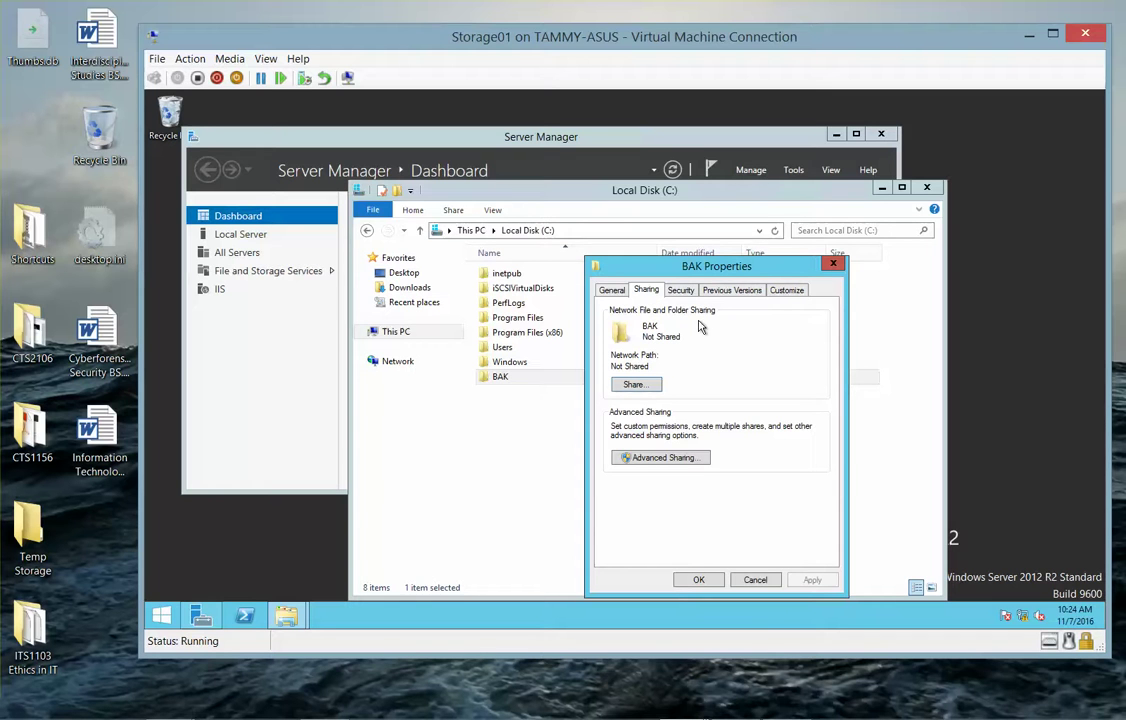
left_click(690, 457)
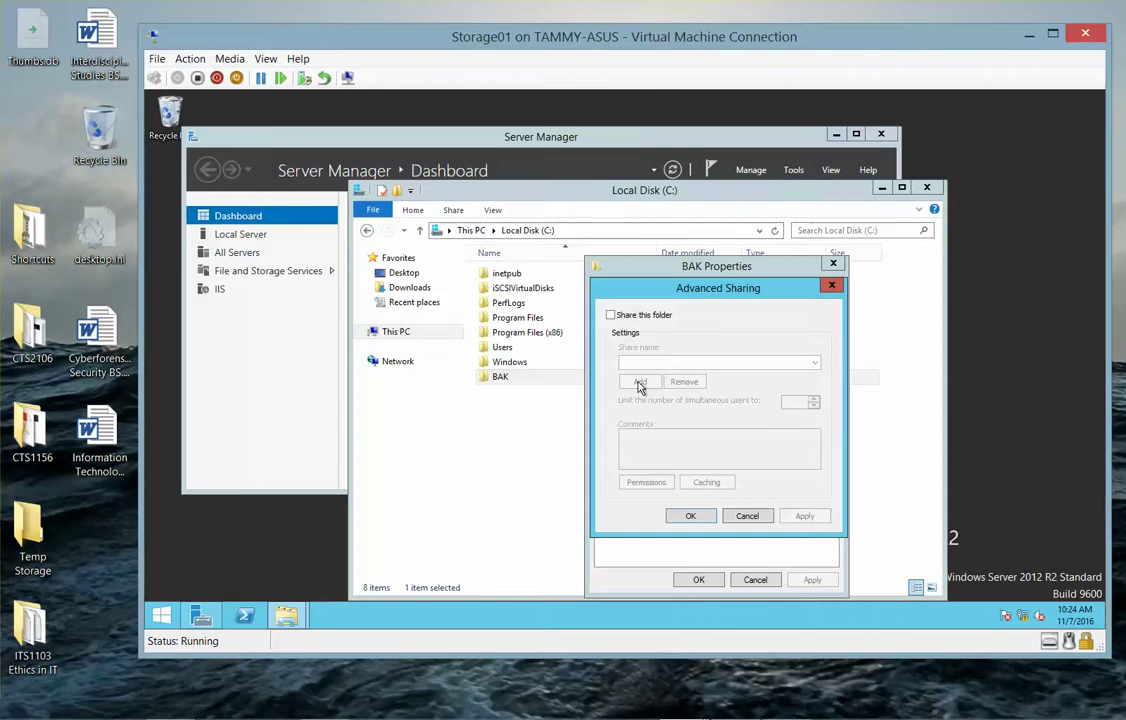
Share BAK with Everyone allowed Change and Read, then close its Properties
left_click(611, 315)
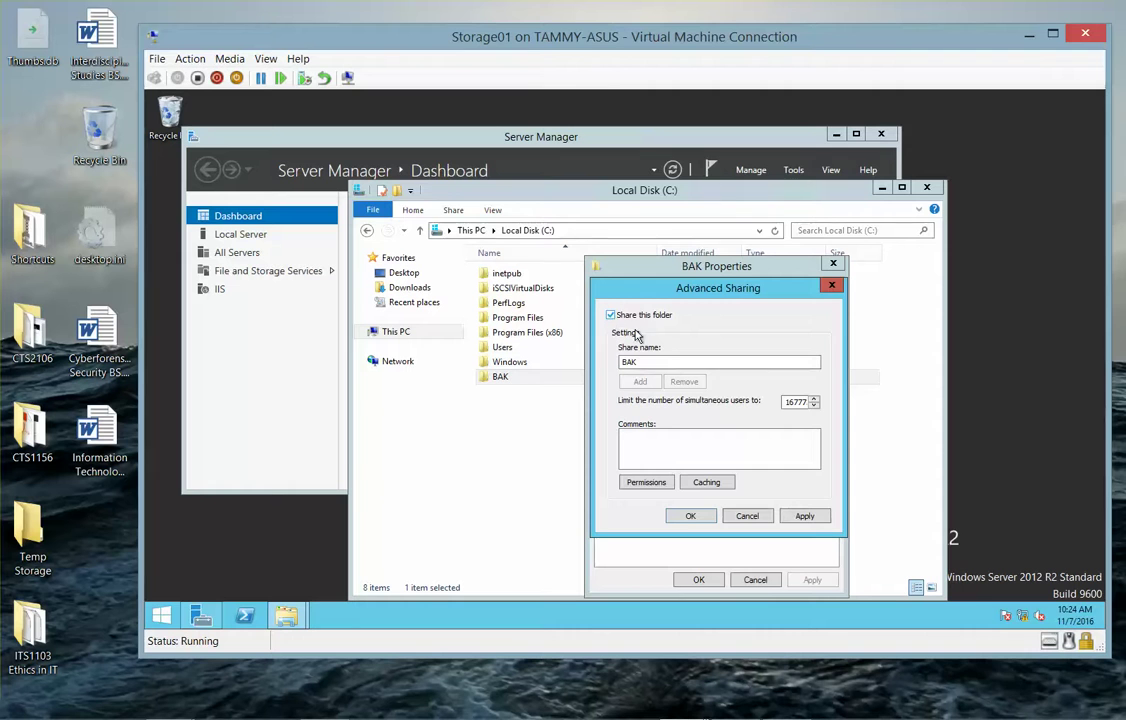
left_click(652, 482)
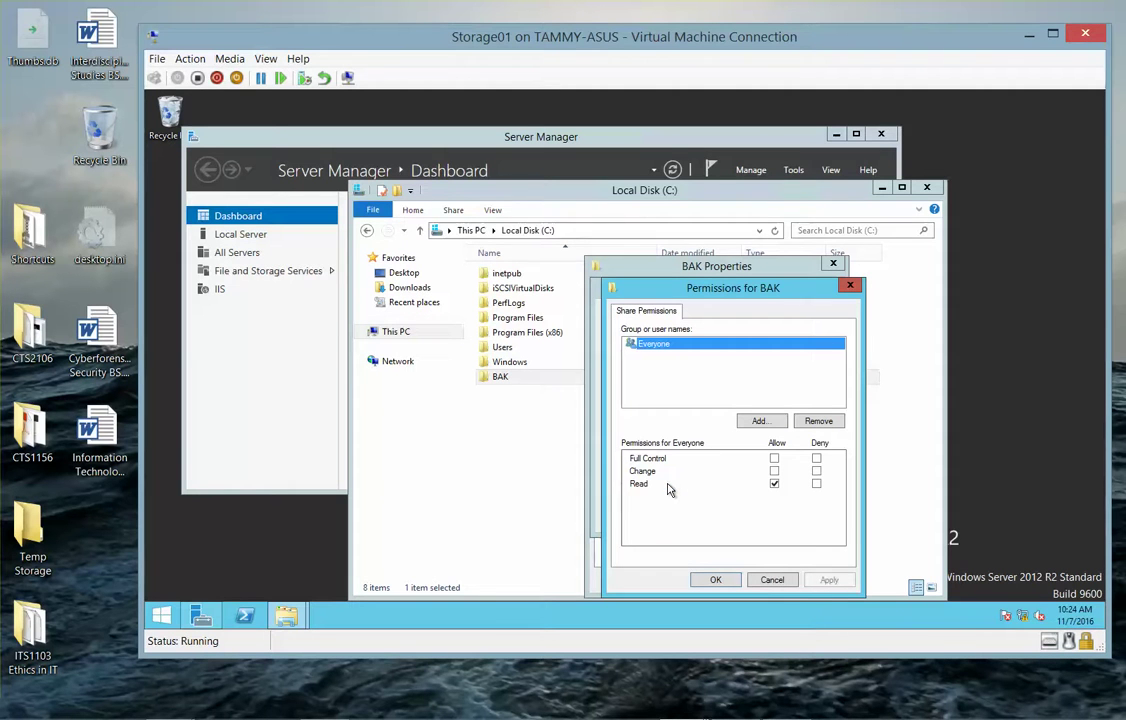
left_click(774, 483)
left_click(774, 483)
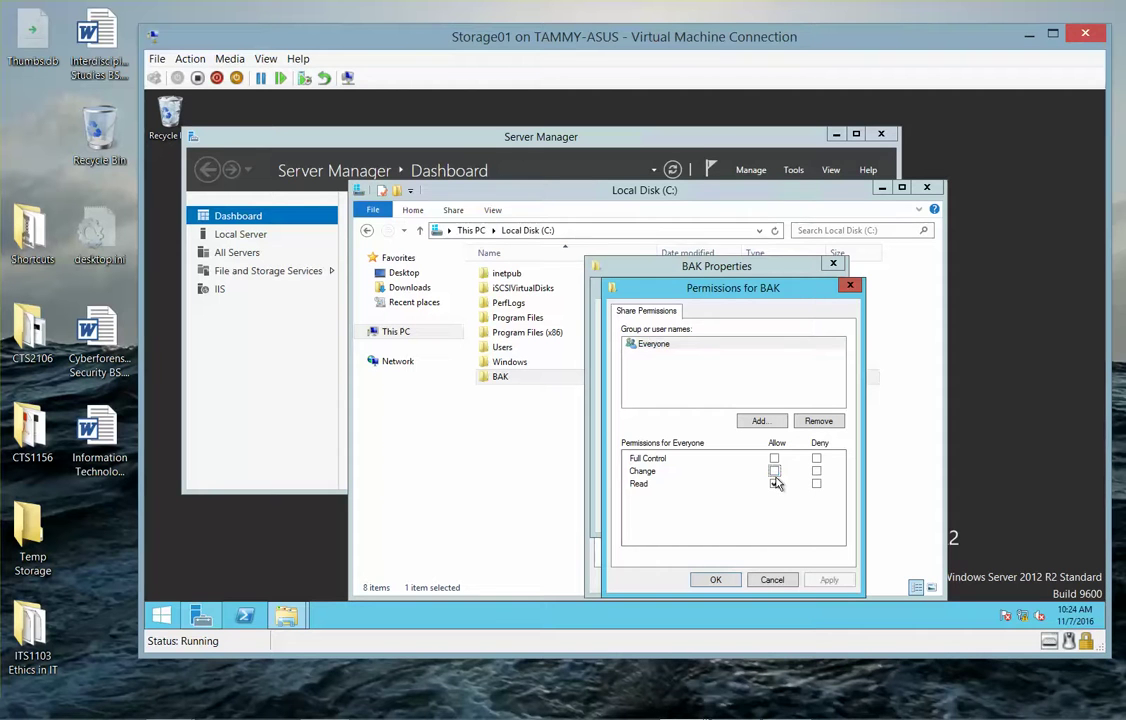
left_click(774, 471)
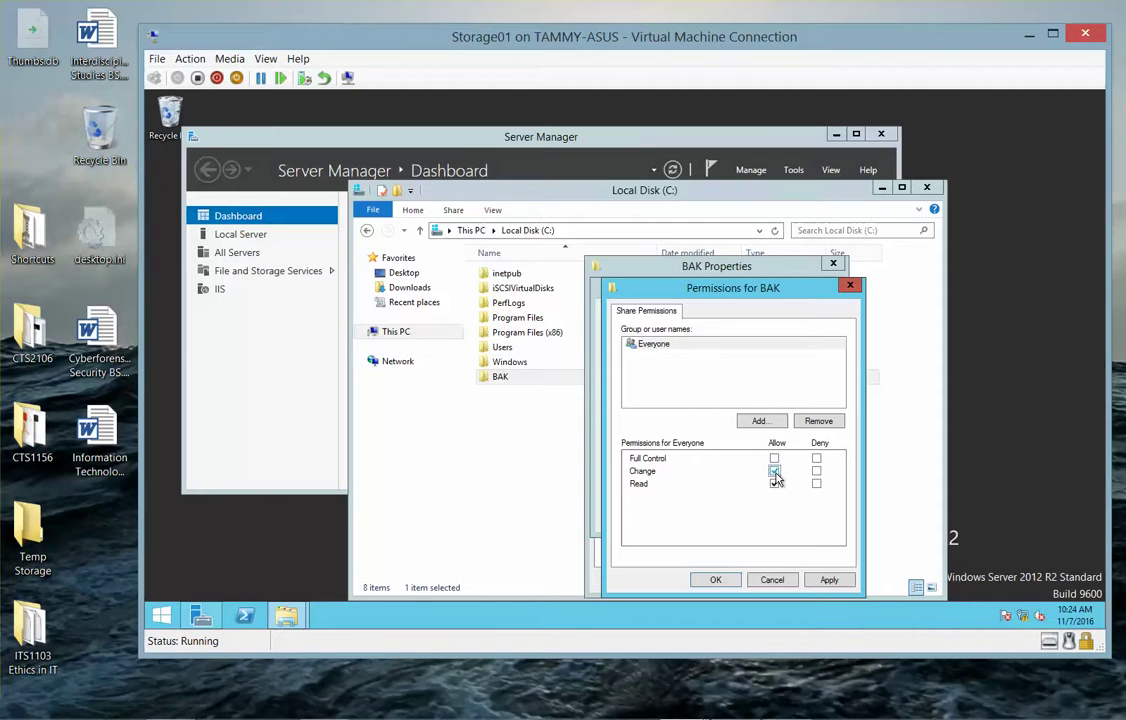
left_click(688, 345)
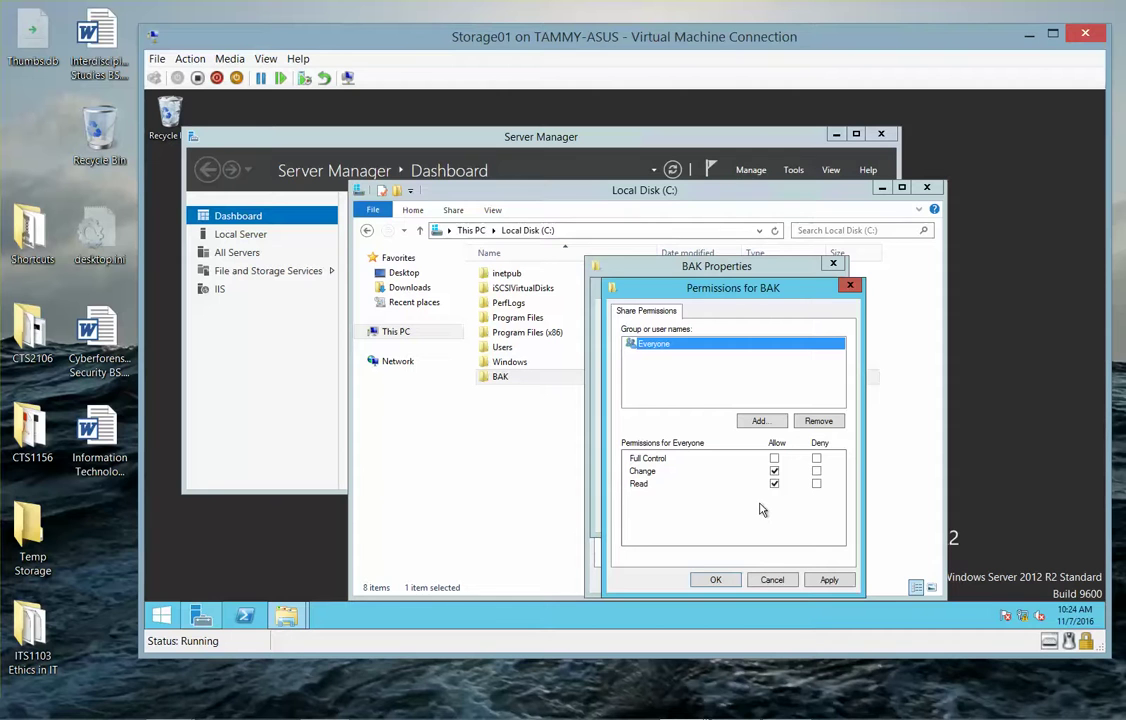
left_click(720, 580)
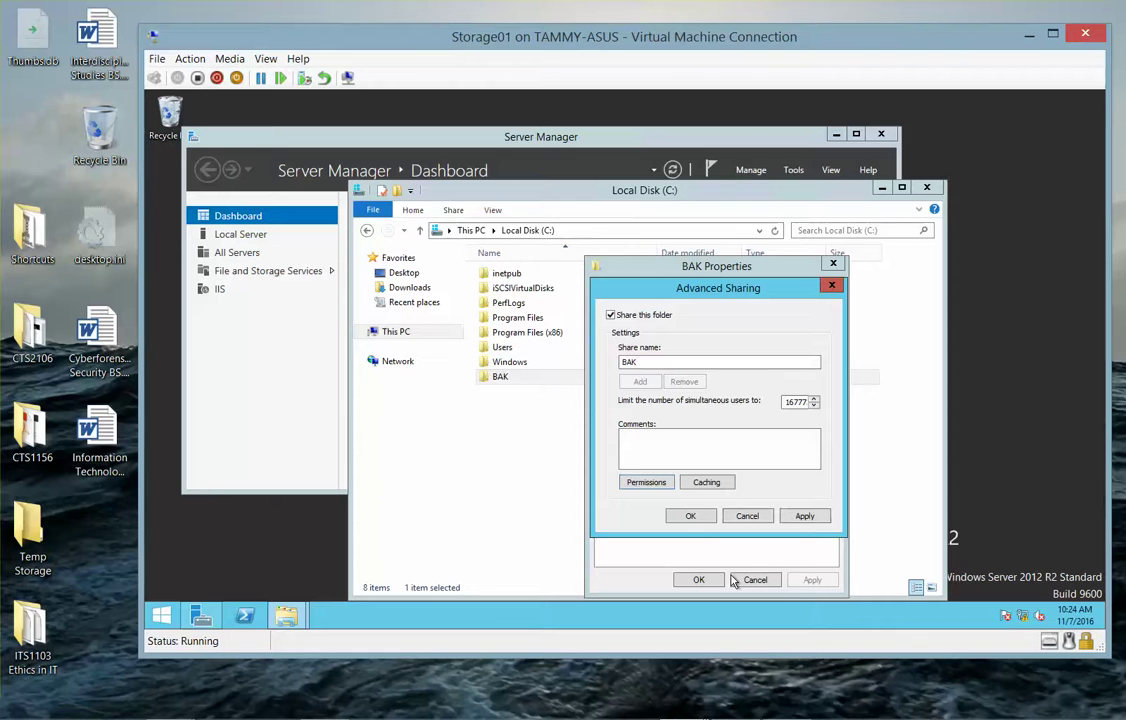
left_click(690, 516)
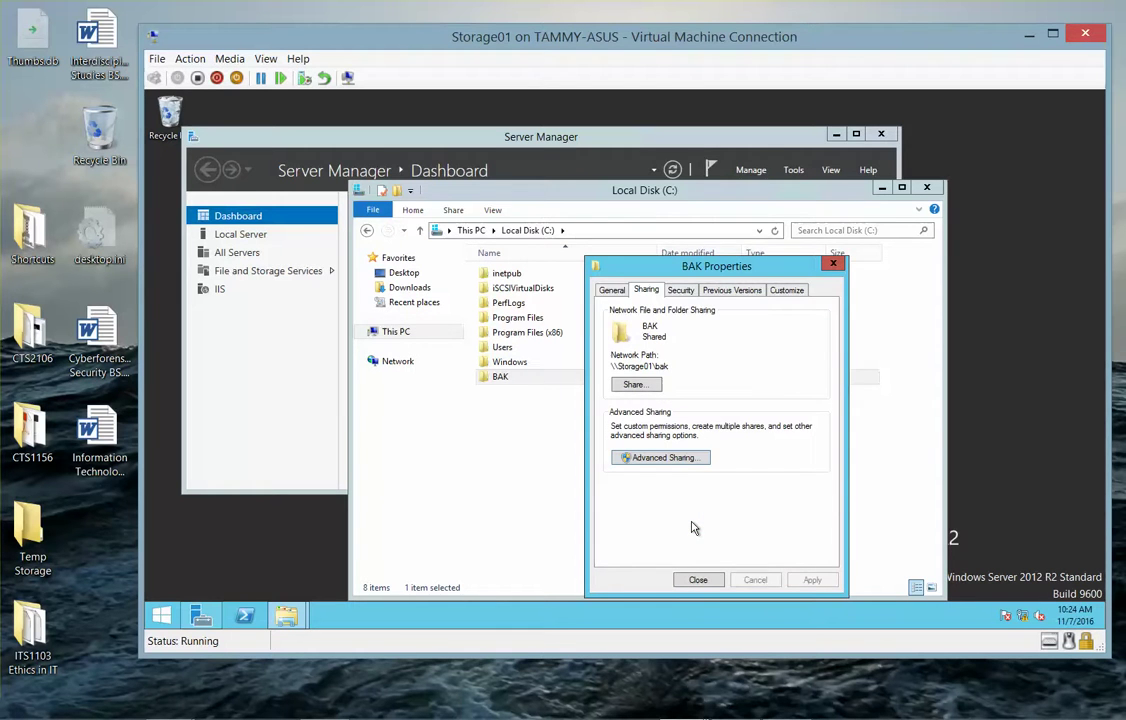
left_click(698, 580)
mouse_move(748, 710)
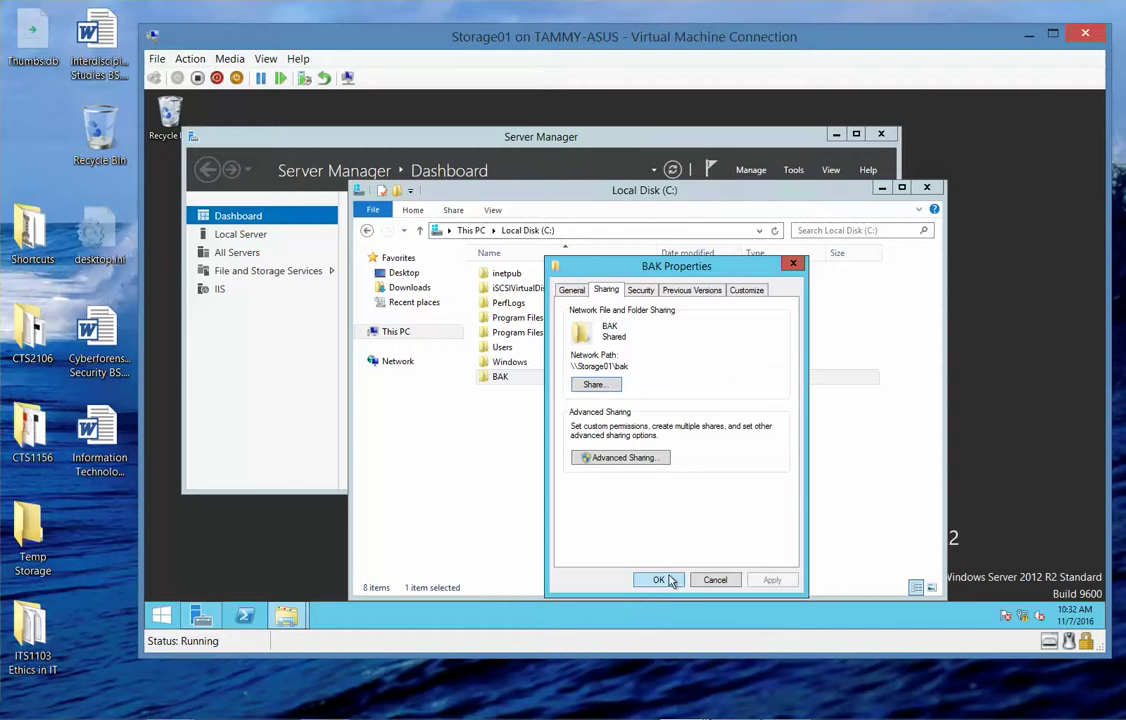
Open the BAK folder and create a subfolder named BAK1 inside it
left_click(659, 581)
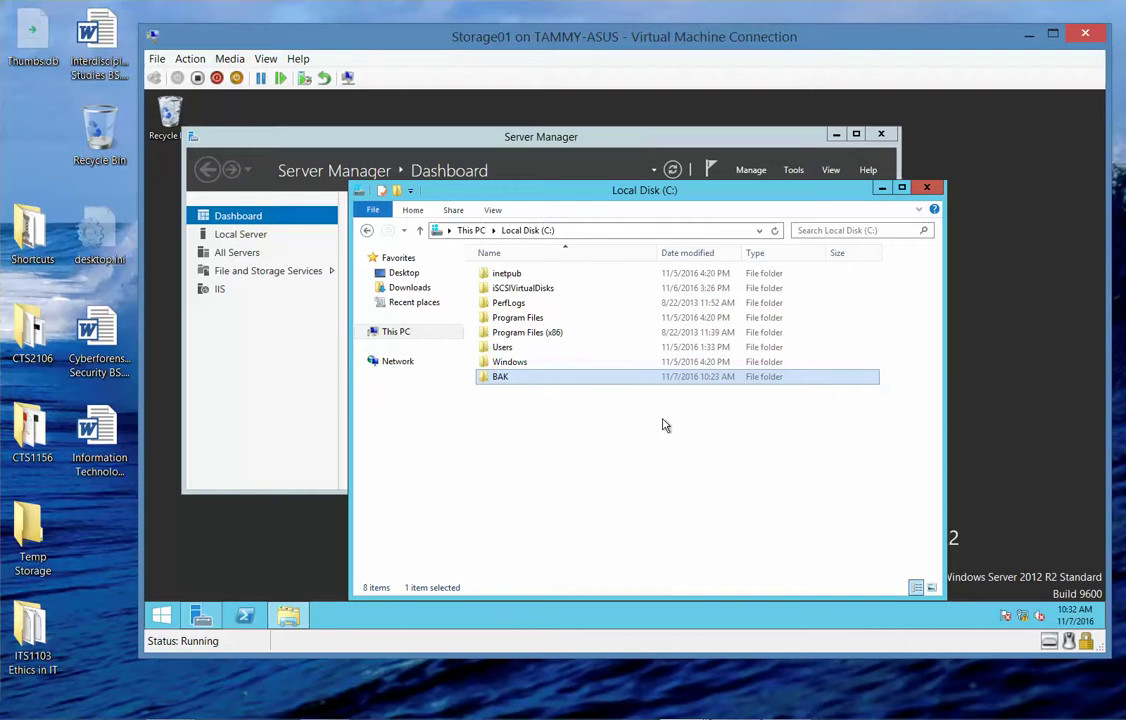
double_click(549, 380)
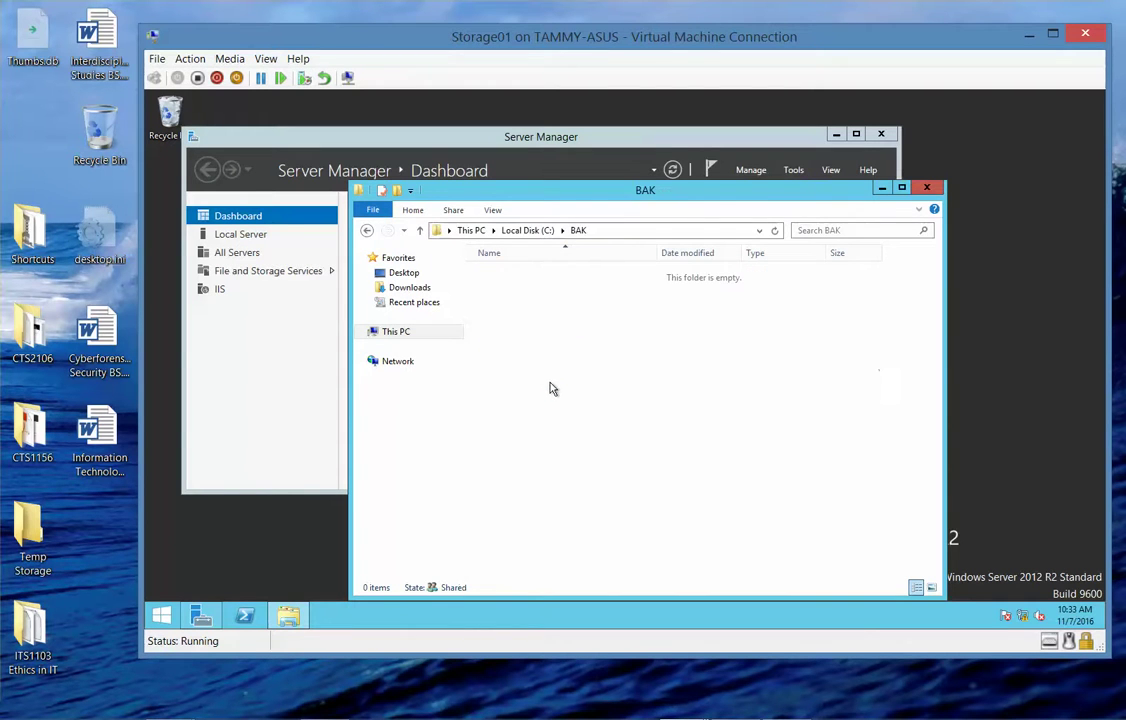
right_click(552, 389)
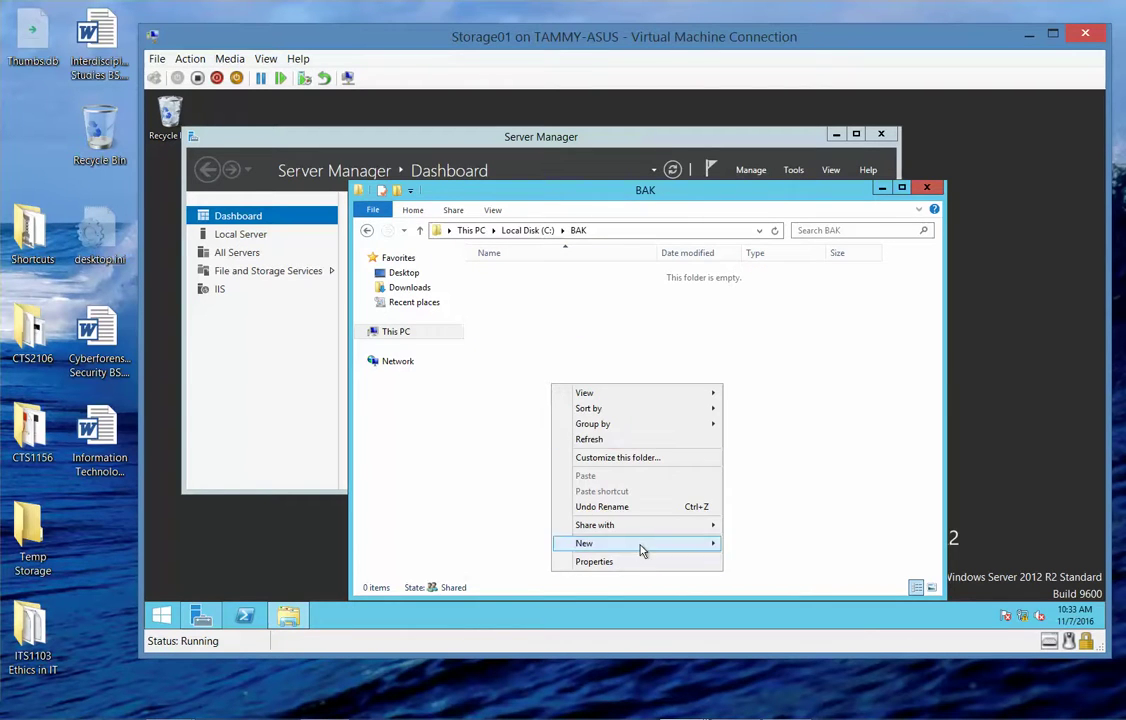
mouse_move(642, 546)
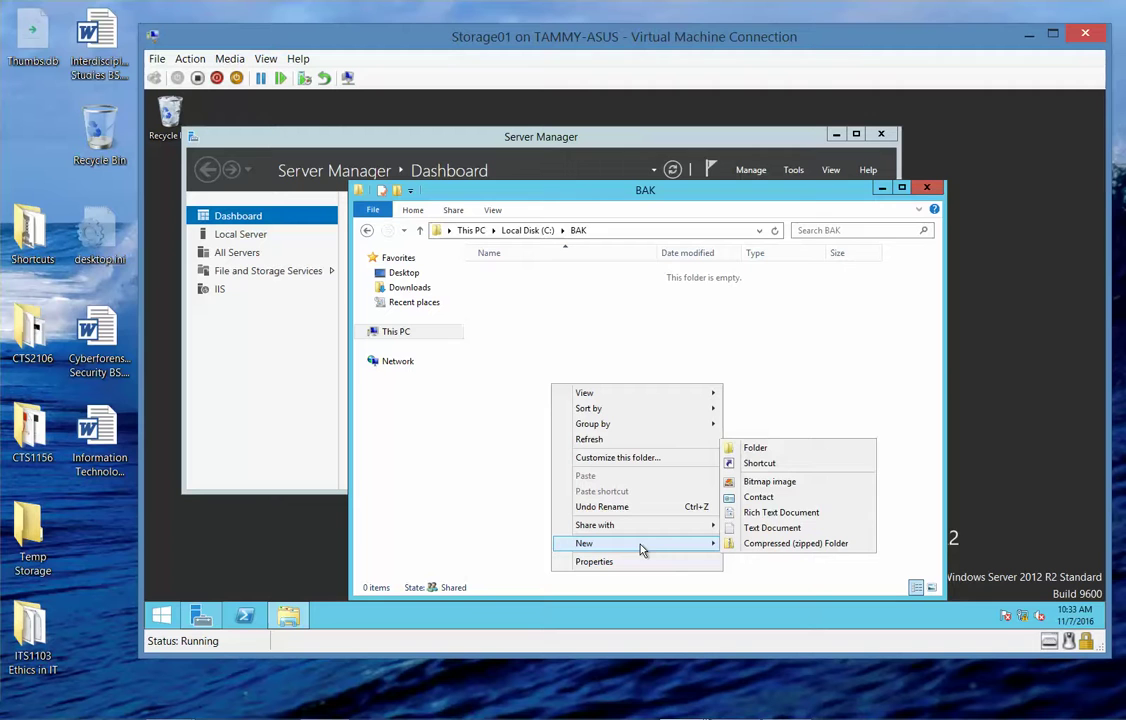
left_click(766, 448)
type("BAK1")
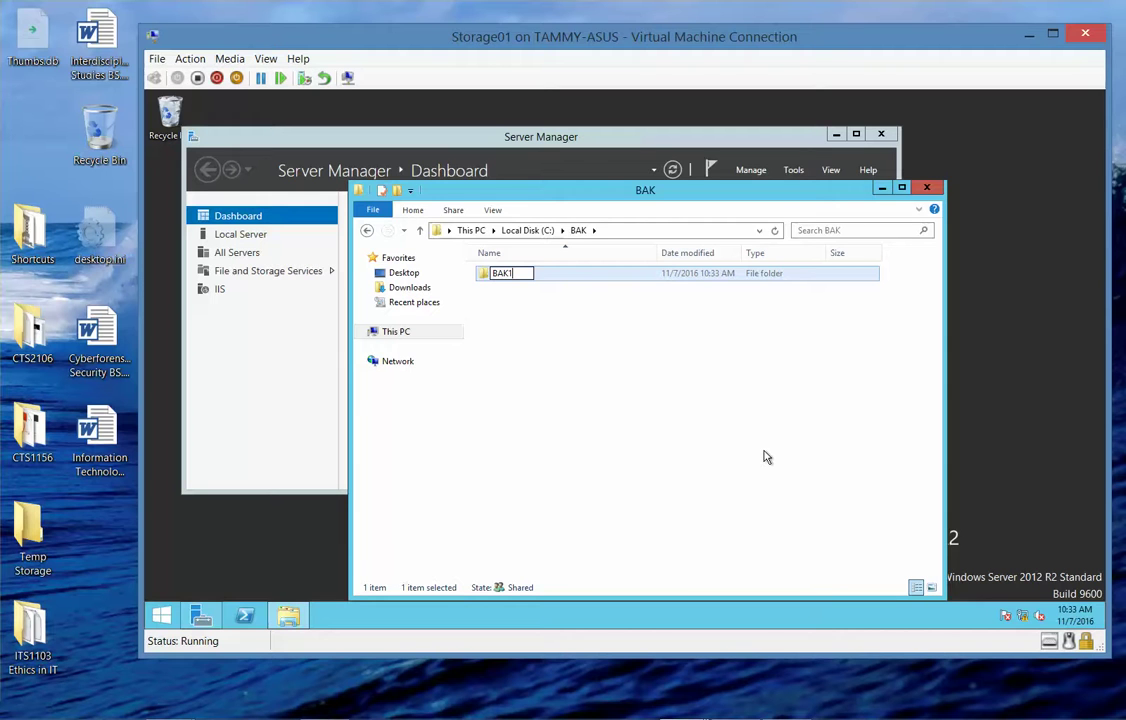
key("Return")
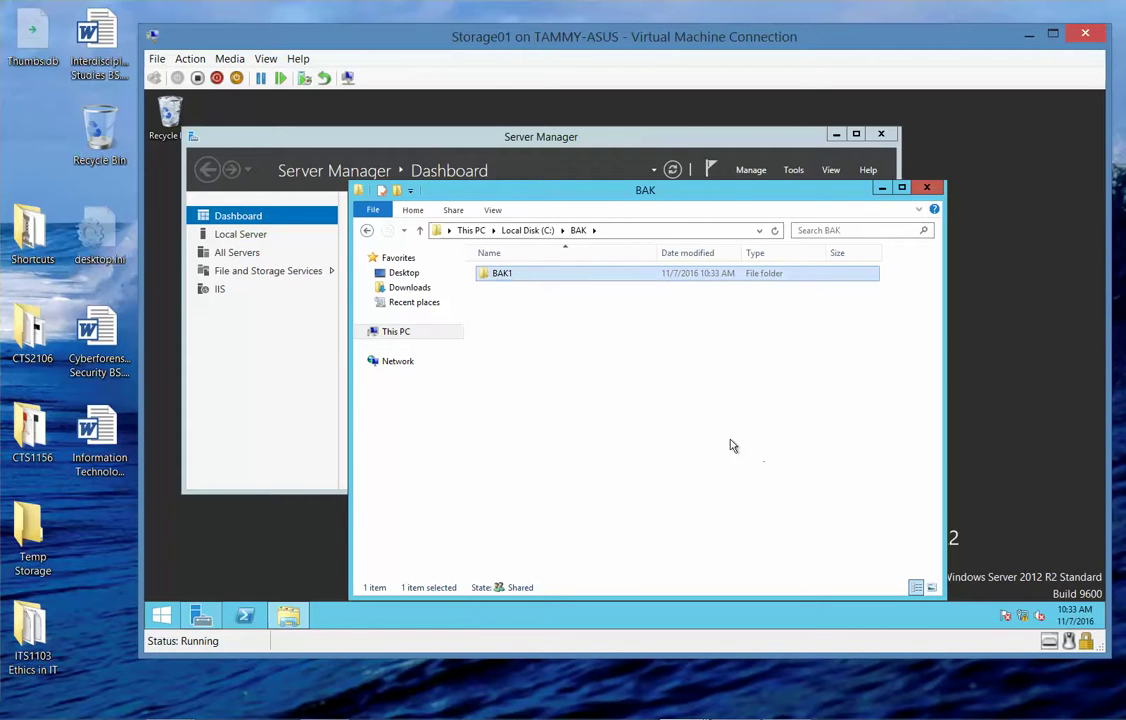
Create a second subfolder named BAK2 inside BAK
right_click(656, 412)
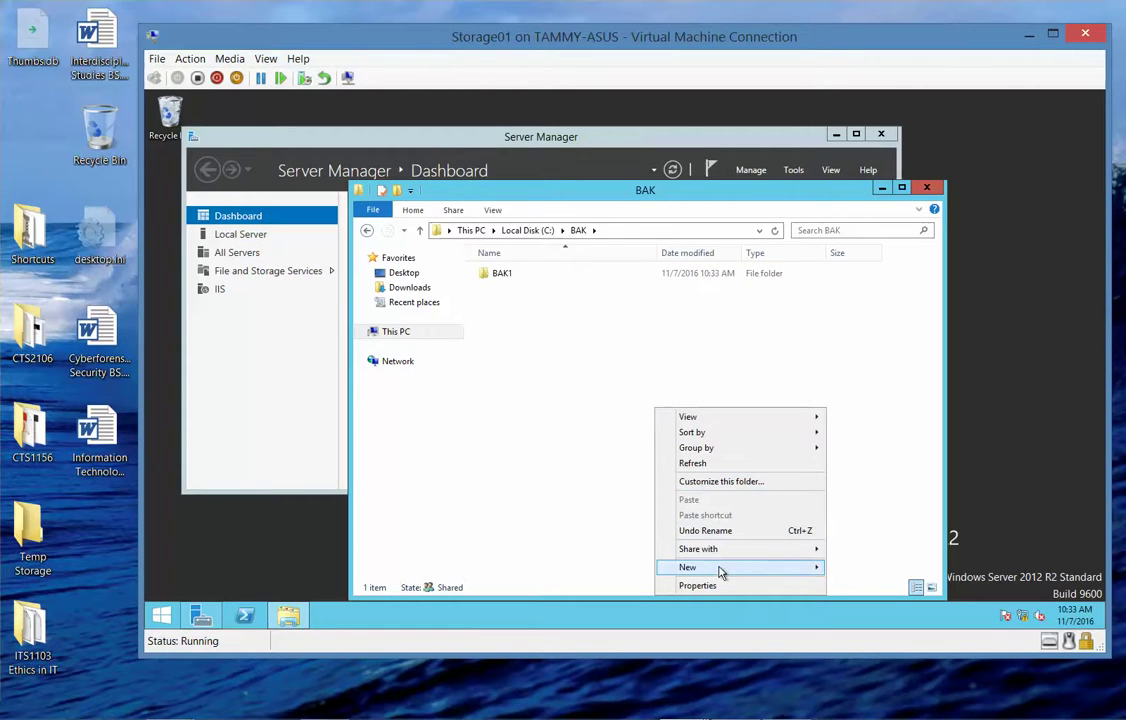
mouse_move(746, 569)
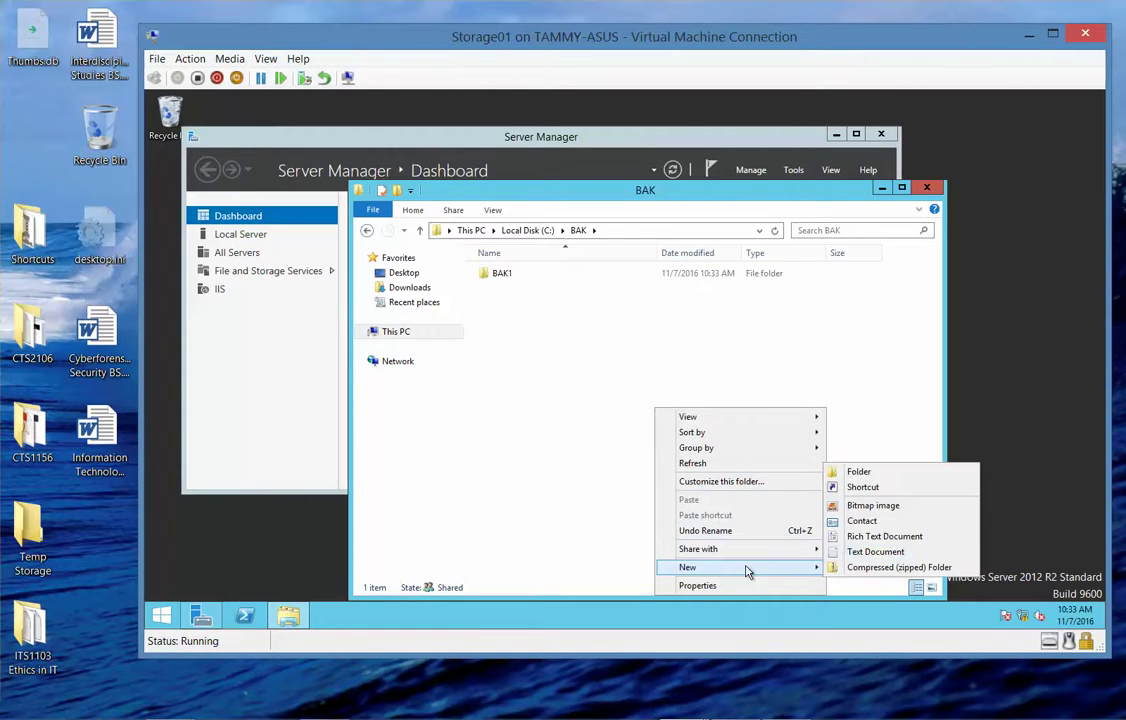
left_click(863, 475)
type("BAK2")
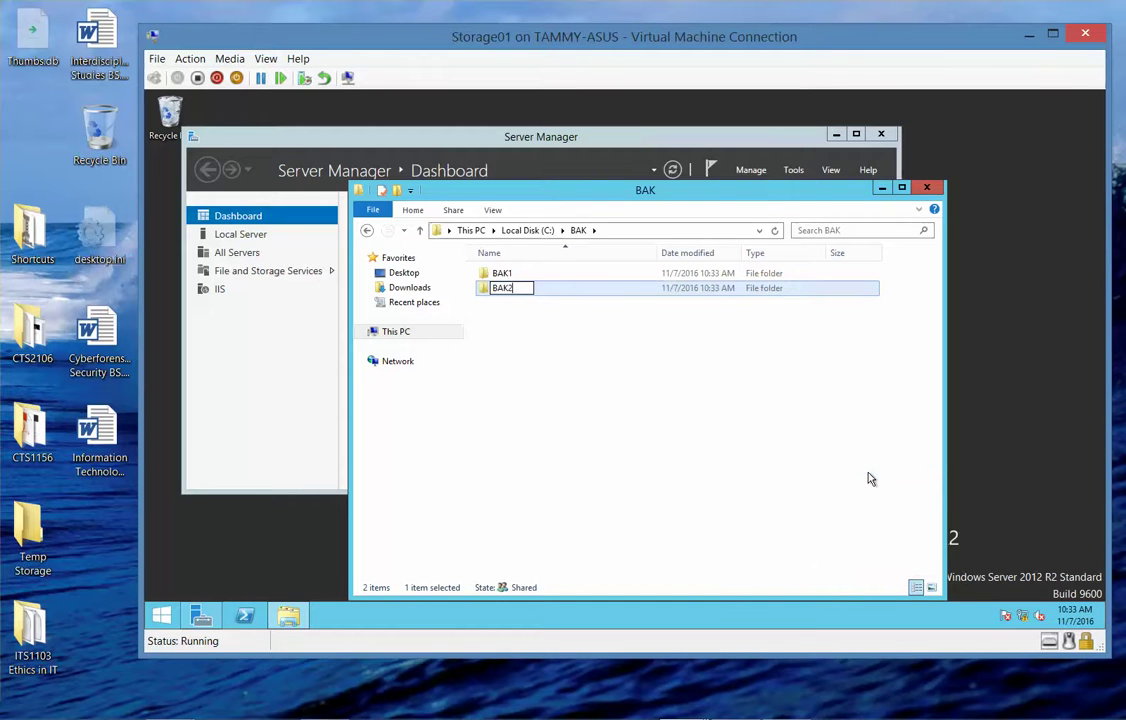
key("Return")
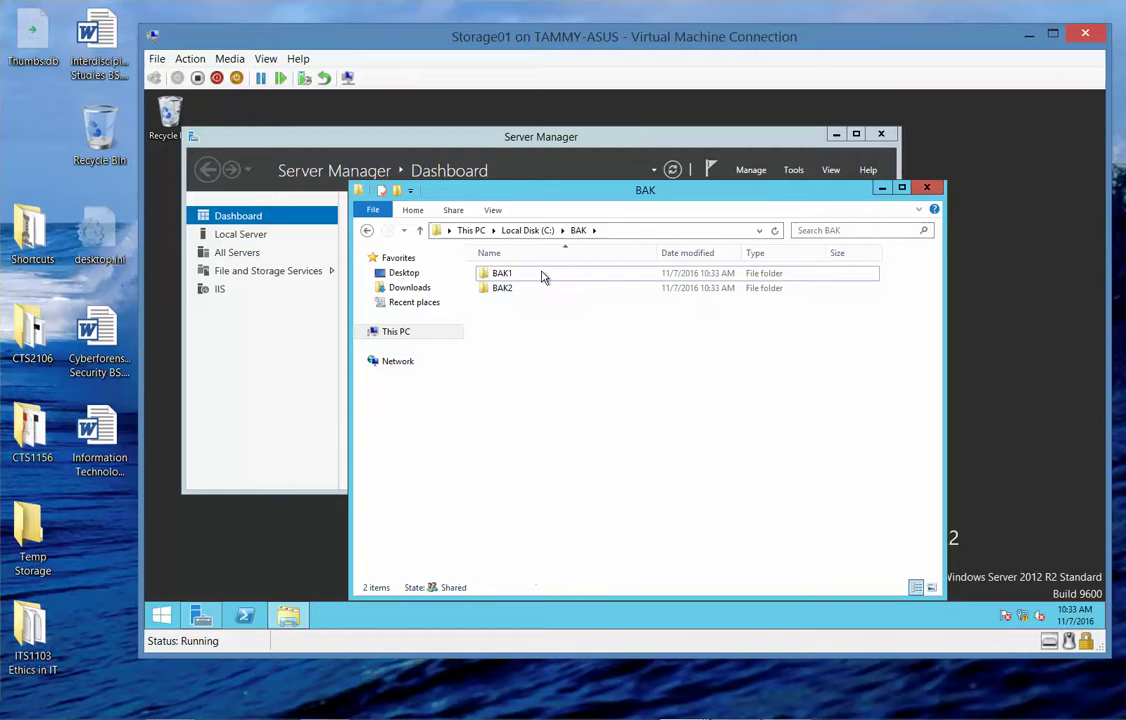
Refresh the listing, verify BAK's contents, and return to Local Disk (C:)
left_click(576, 231)
left_click(525, 231)
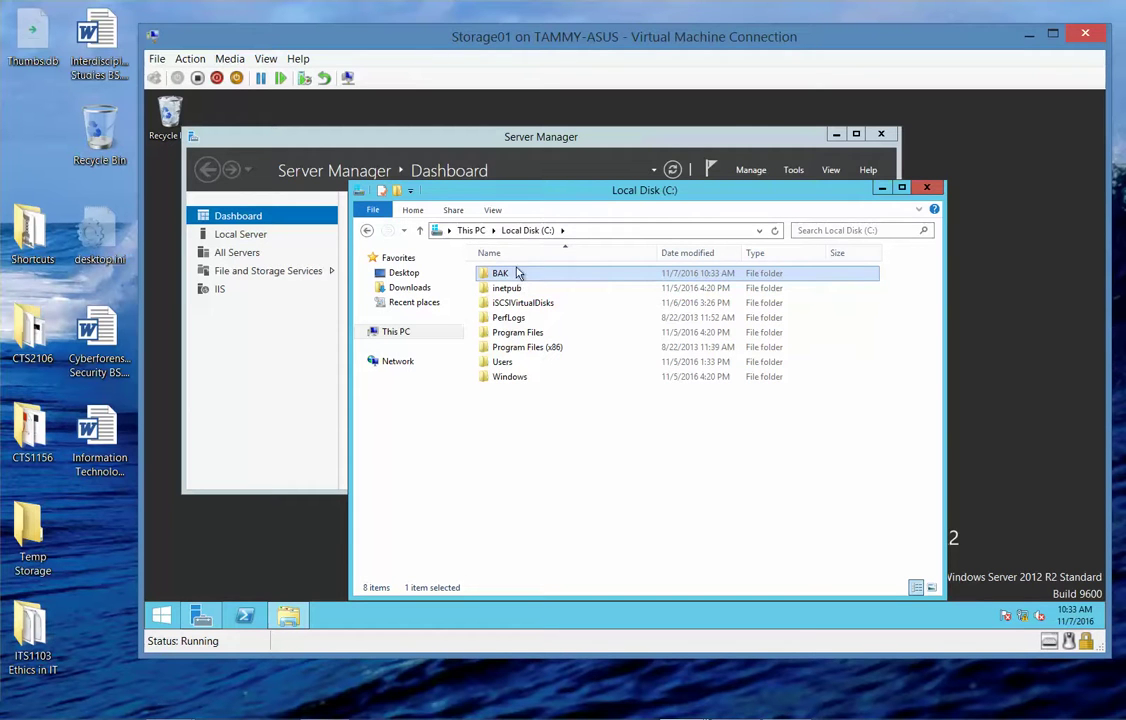
double_click(533, 276)
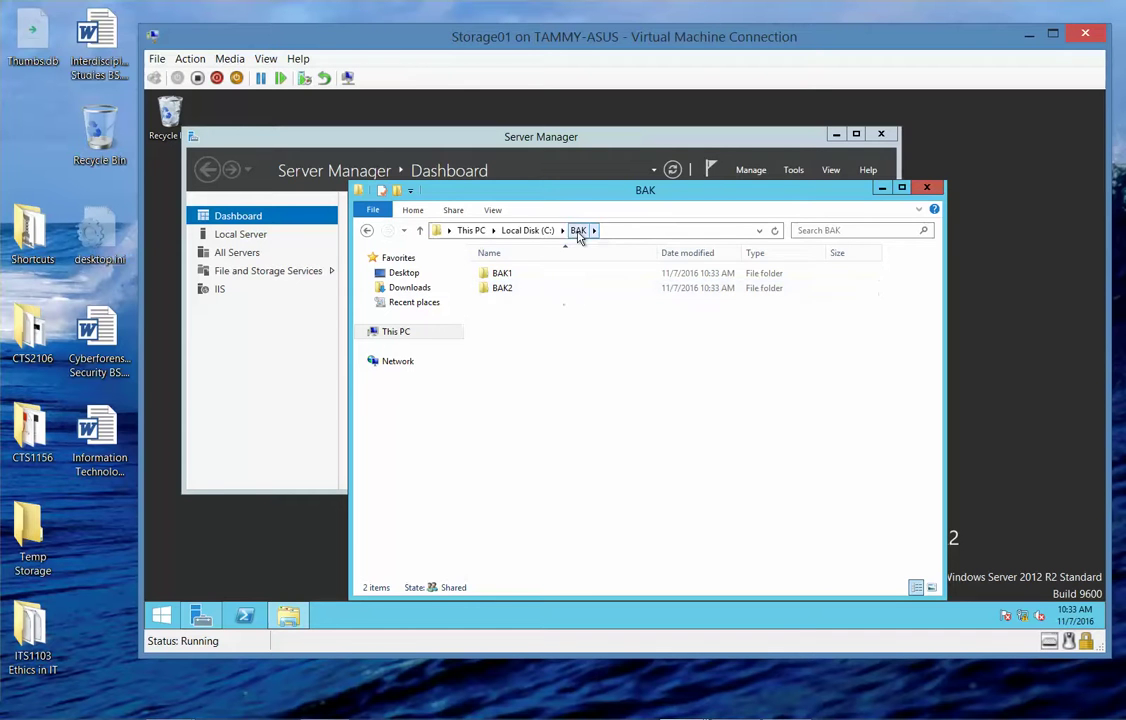
left_click(527, 230)
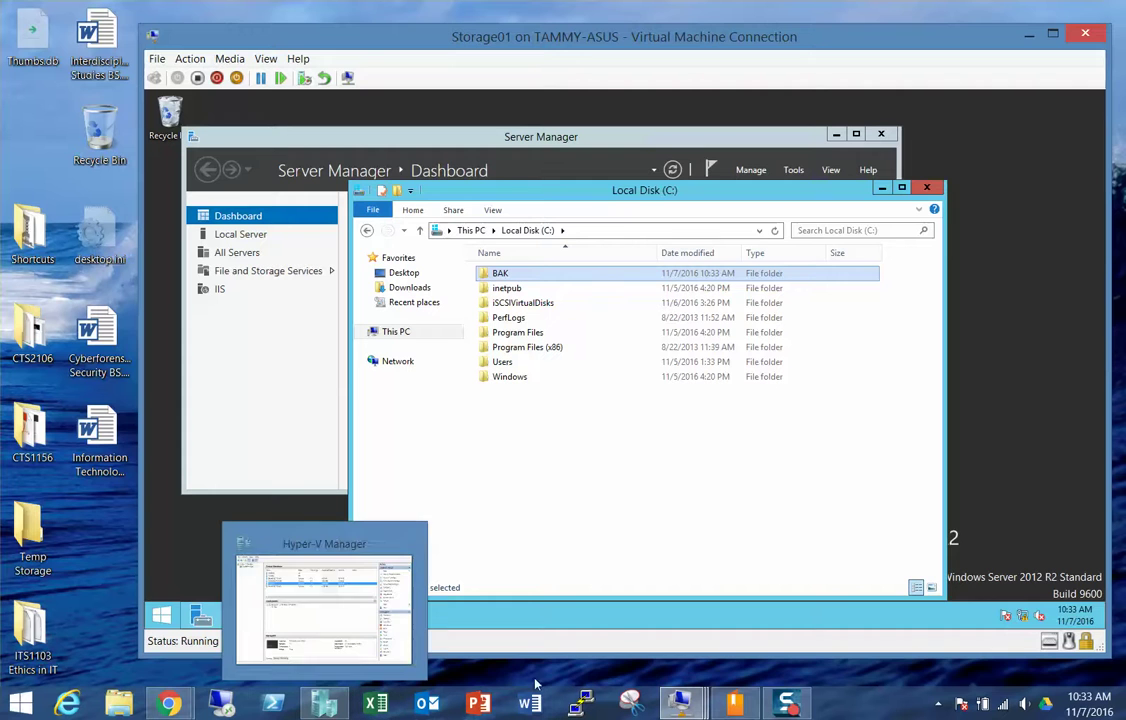
Switch to the Server02 VM and launch Windows Server Backup there
mouse_move(680, 702)
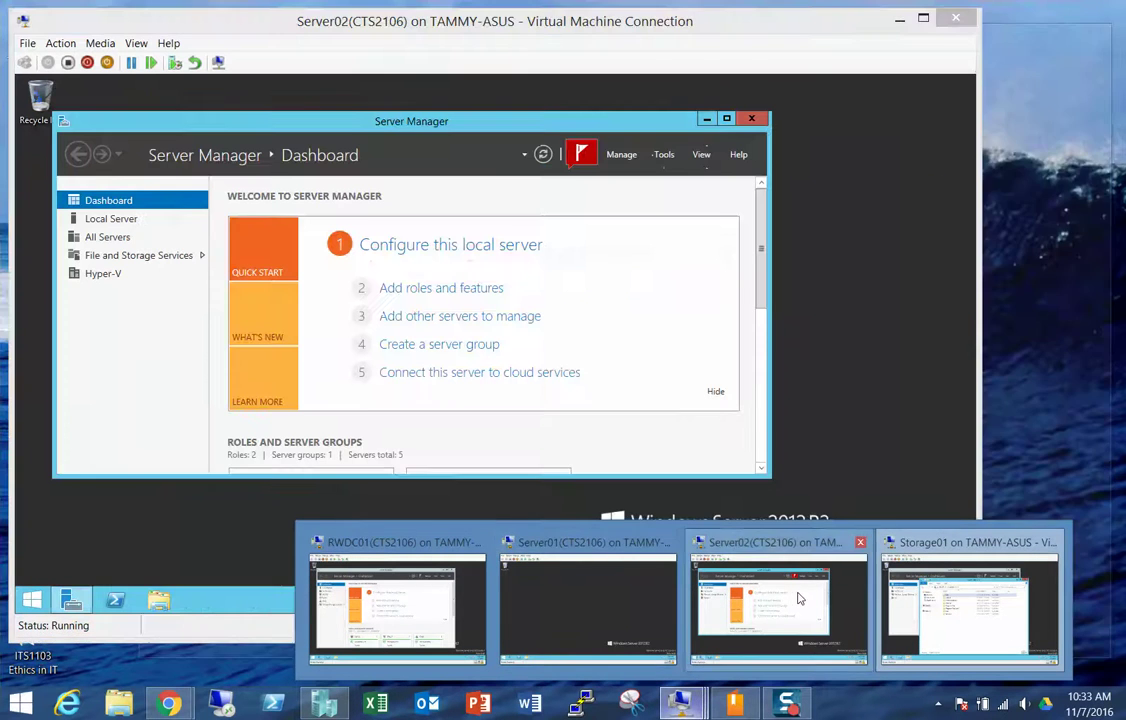
left_click(795, 600)
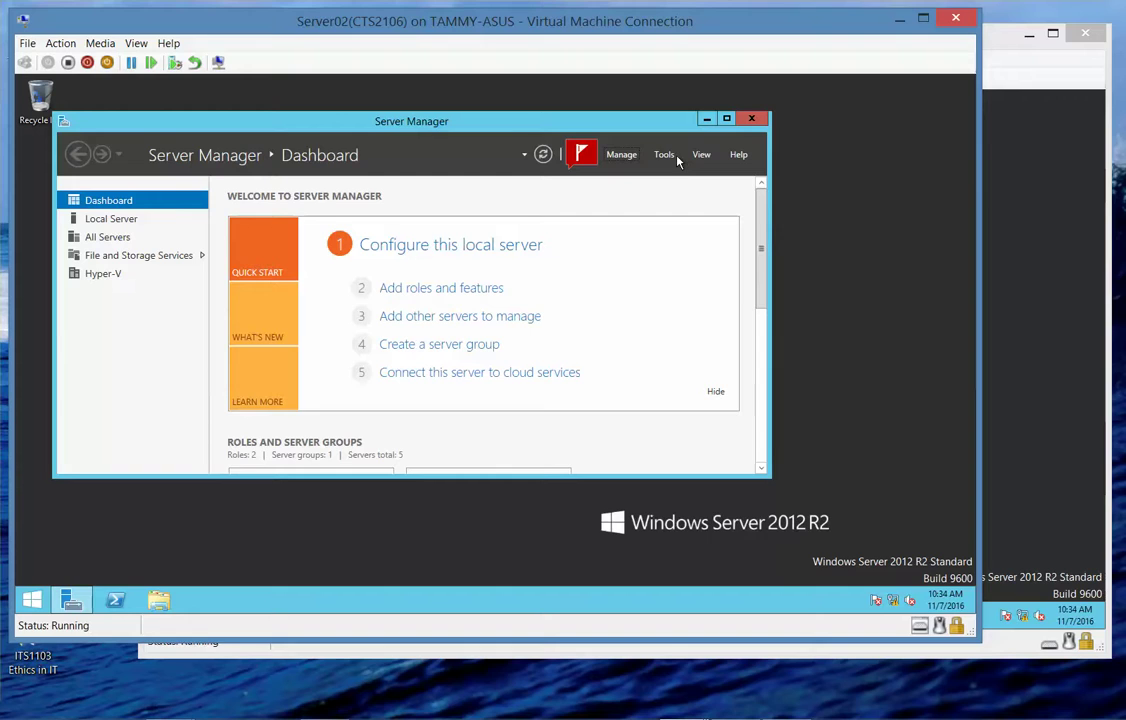
key("super")
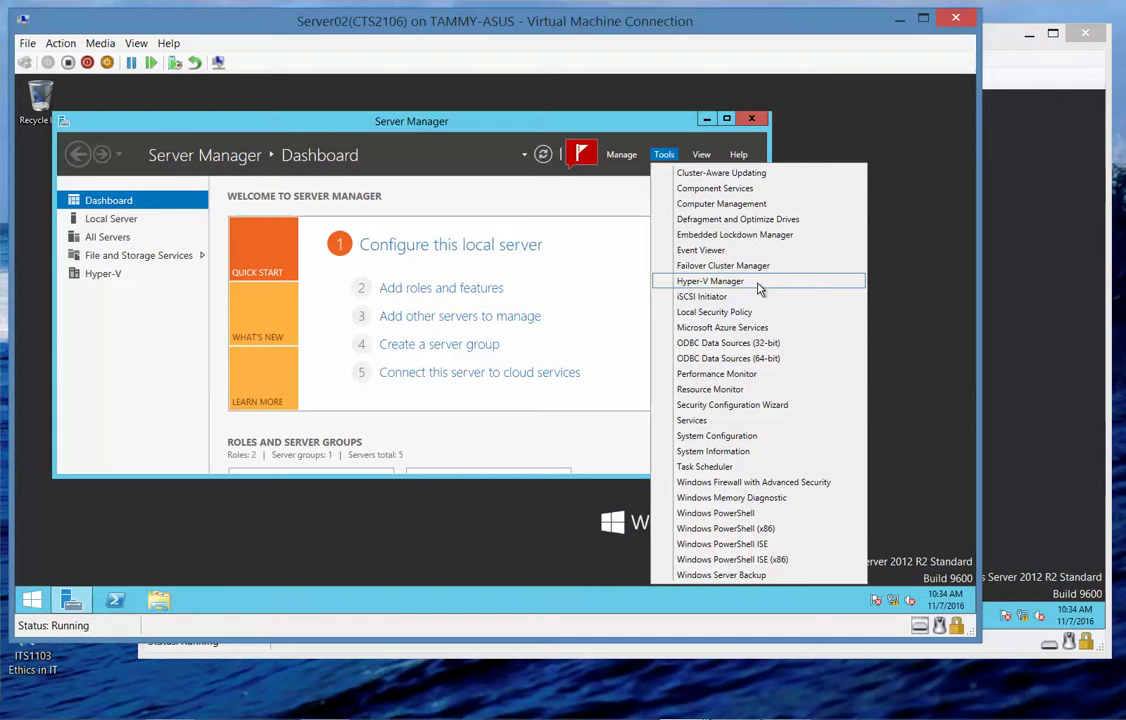
left_click(758, 577)
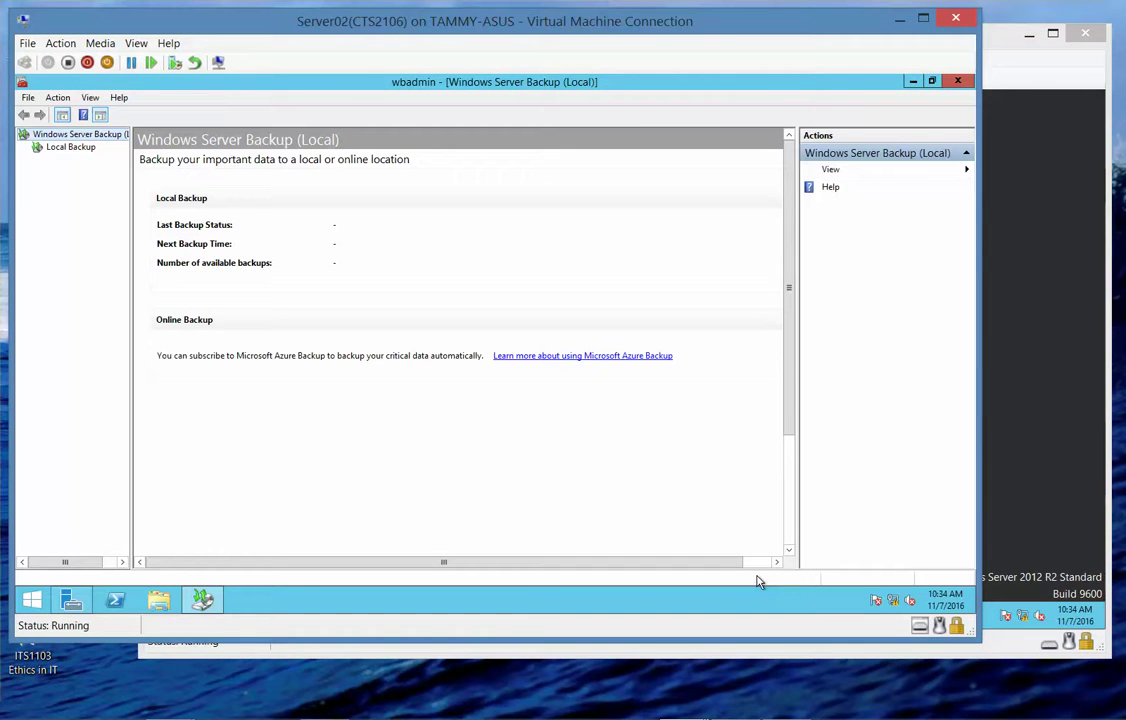
Select Local Backup and launch the Backup Once wizard
left_click(62, 149)
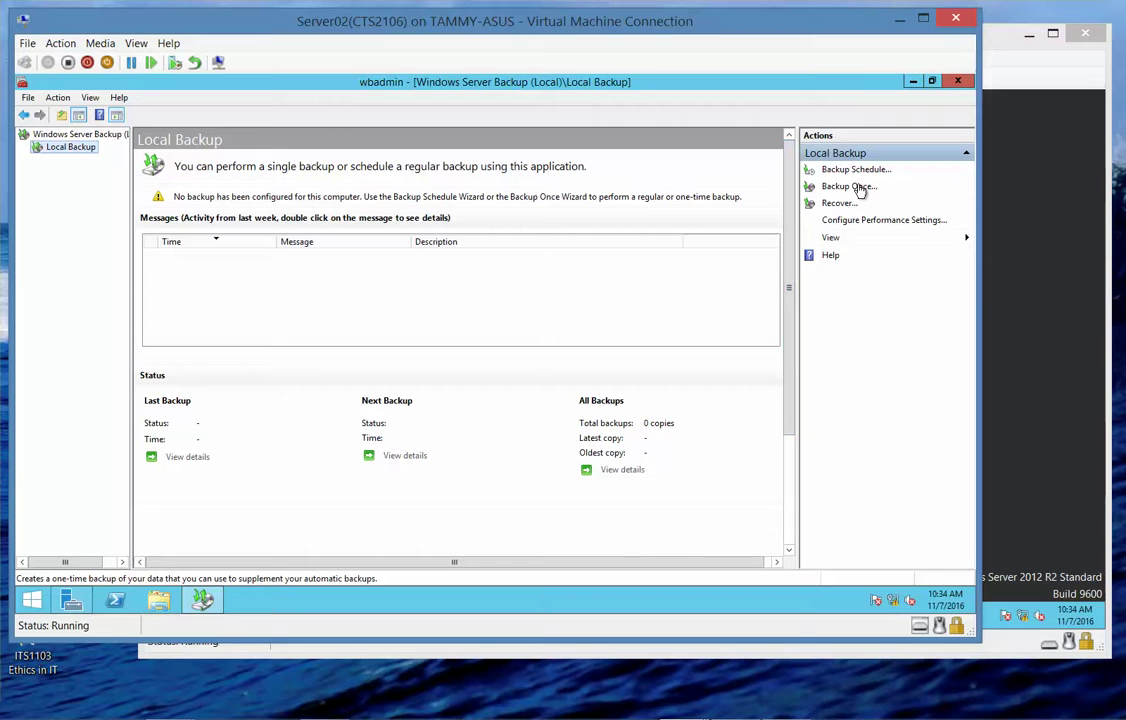
left_click(848, 187)
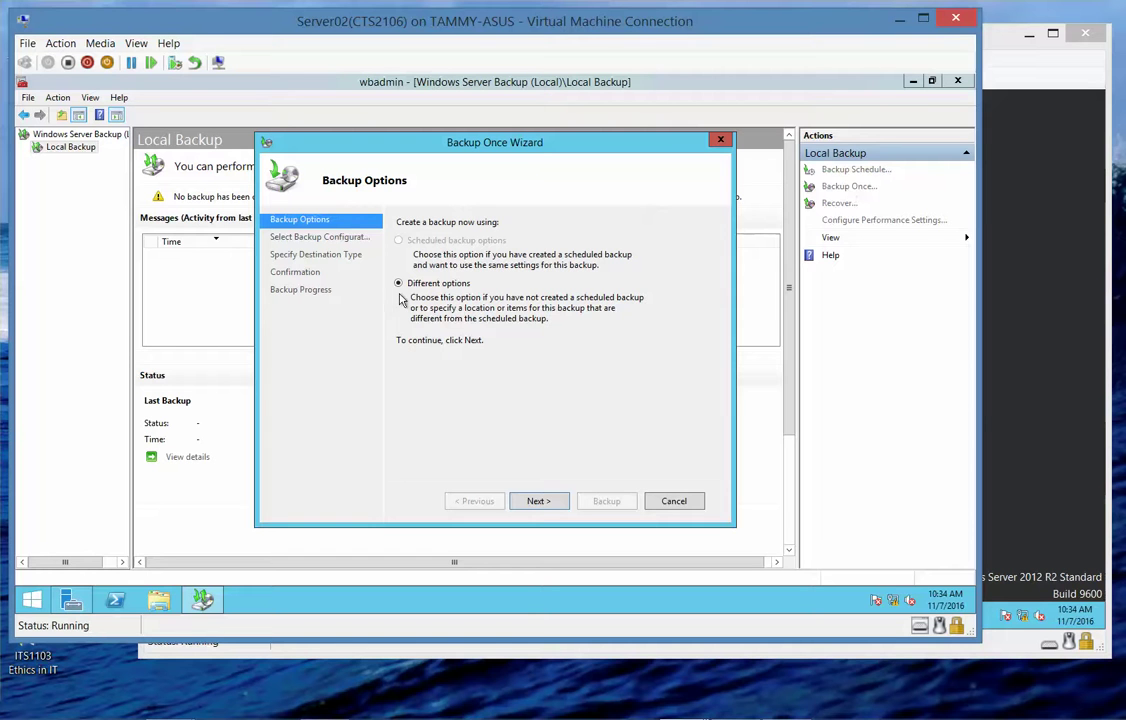
Keep Different options and choose a Custom backup configuration
left_click(546, 512)
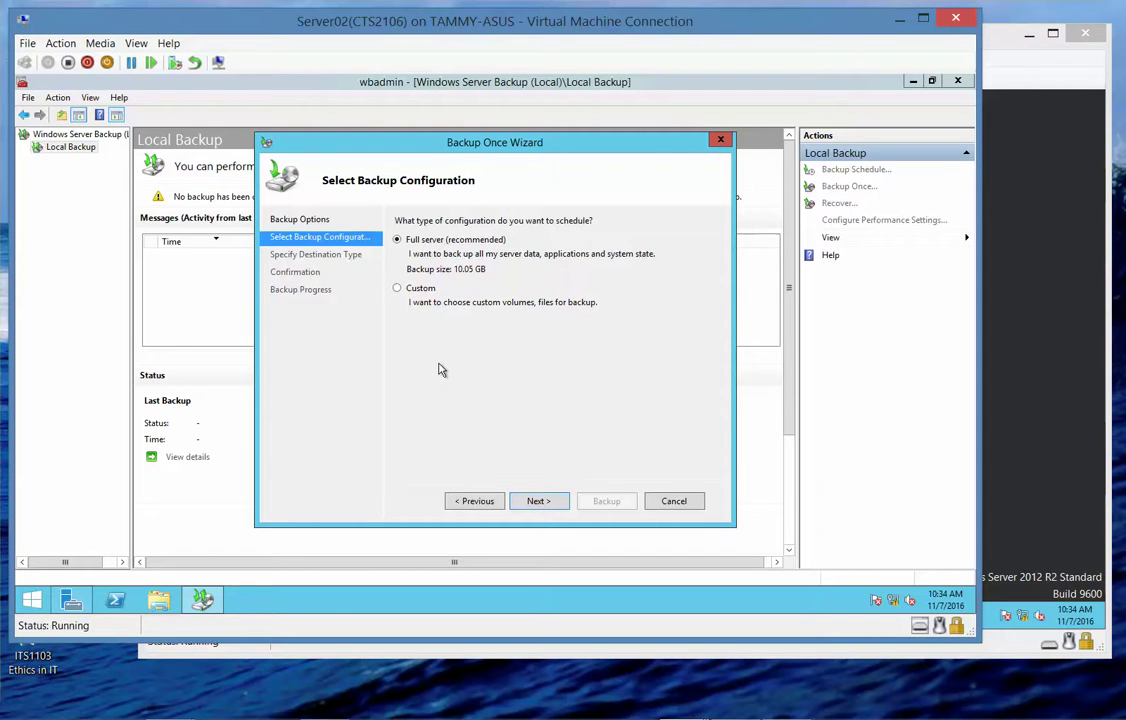
left_click(397, 288)
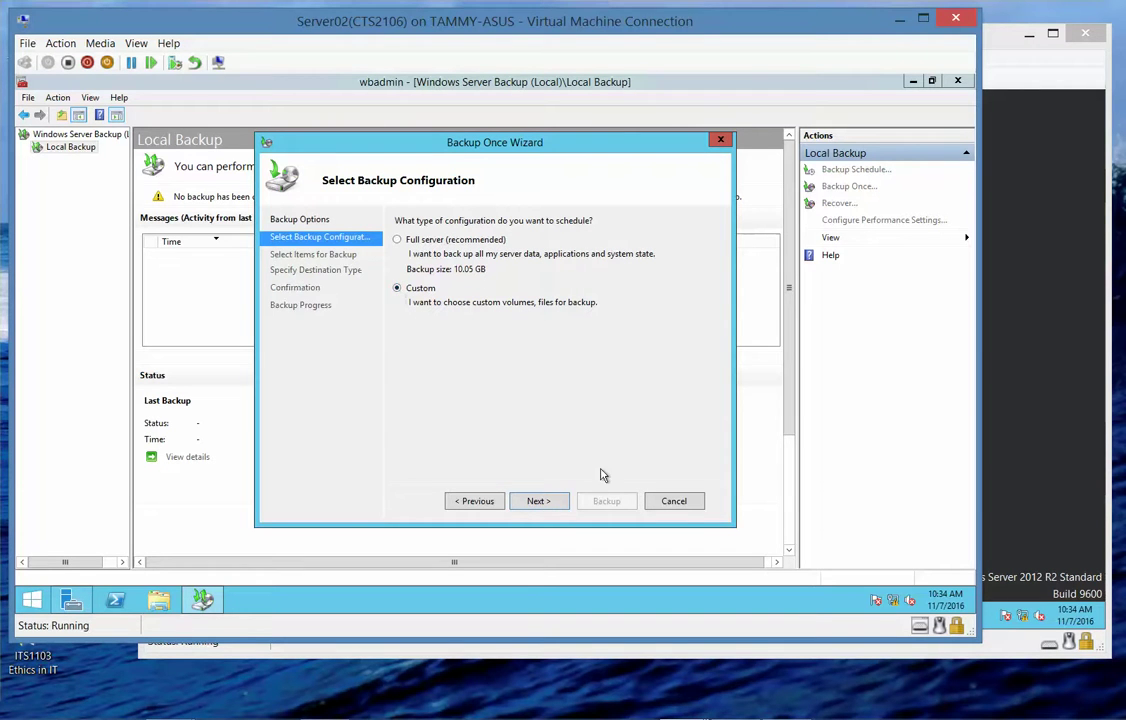
left_click(547, 502)
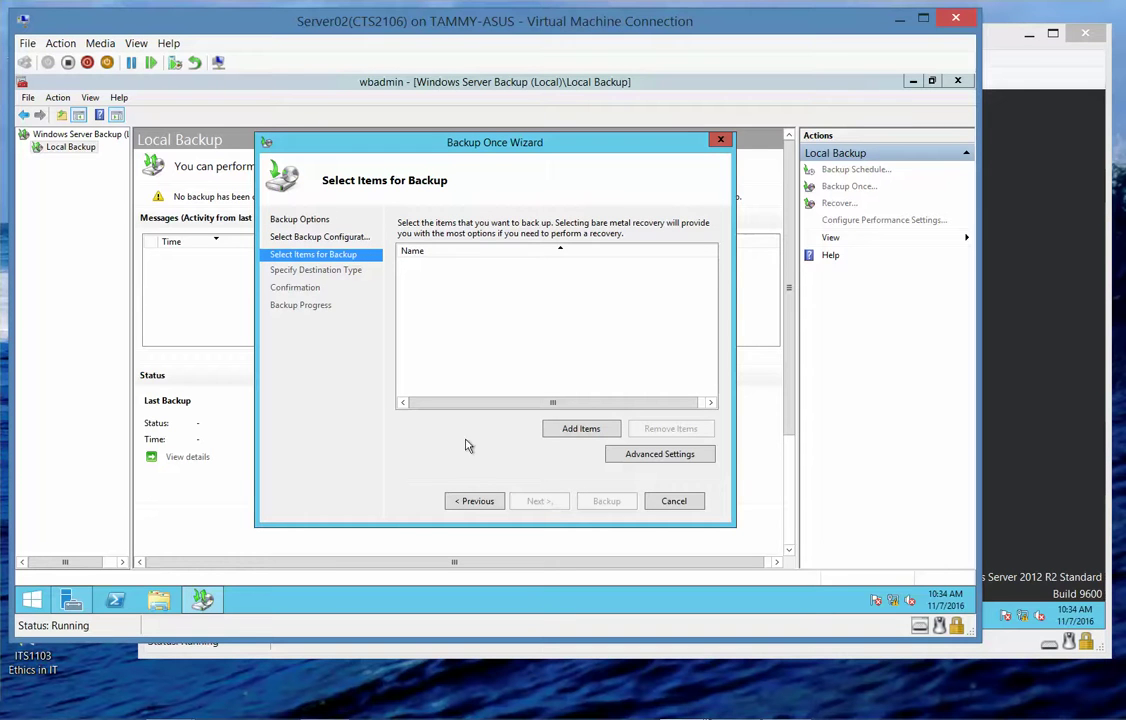
Select C:\Users and C:\ProgramData as the only items to back up
left_click(576, 429)
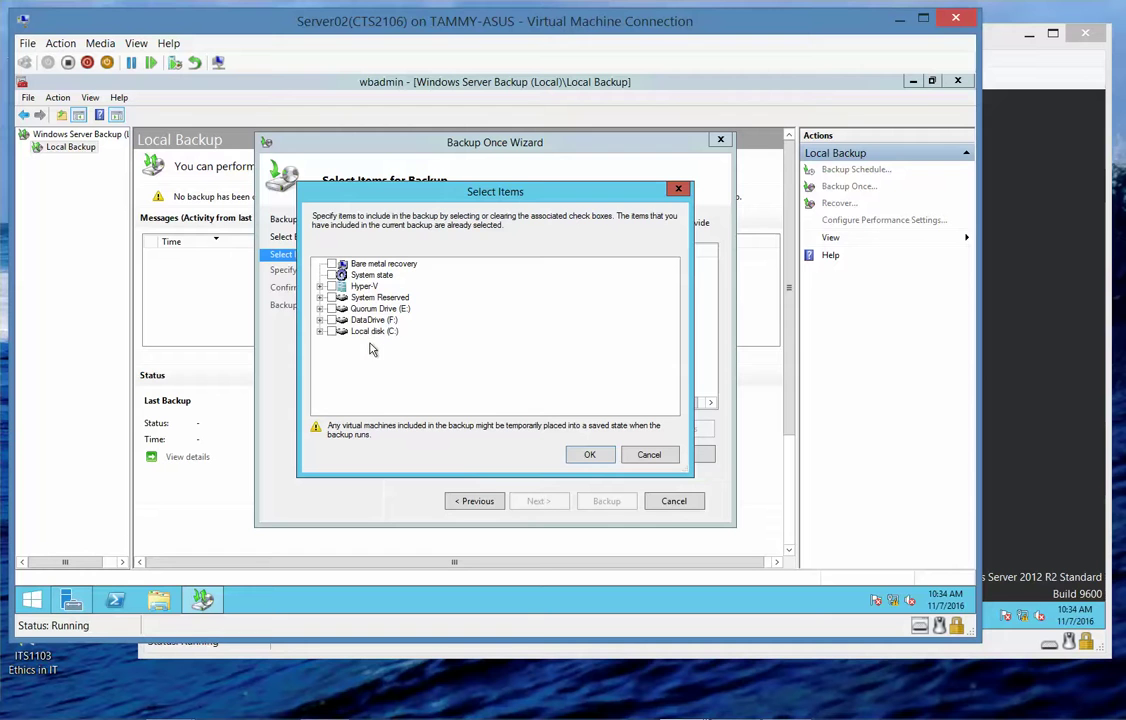
left_click(320, 331)
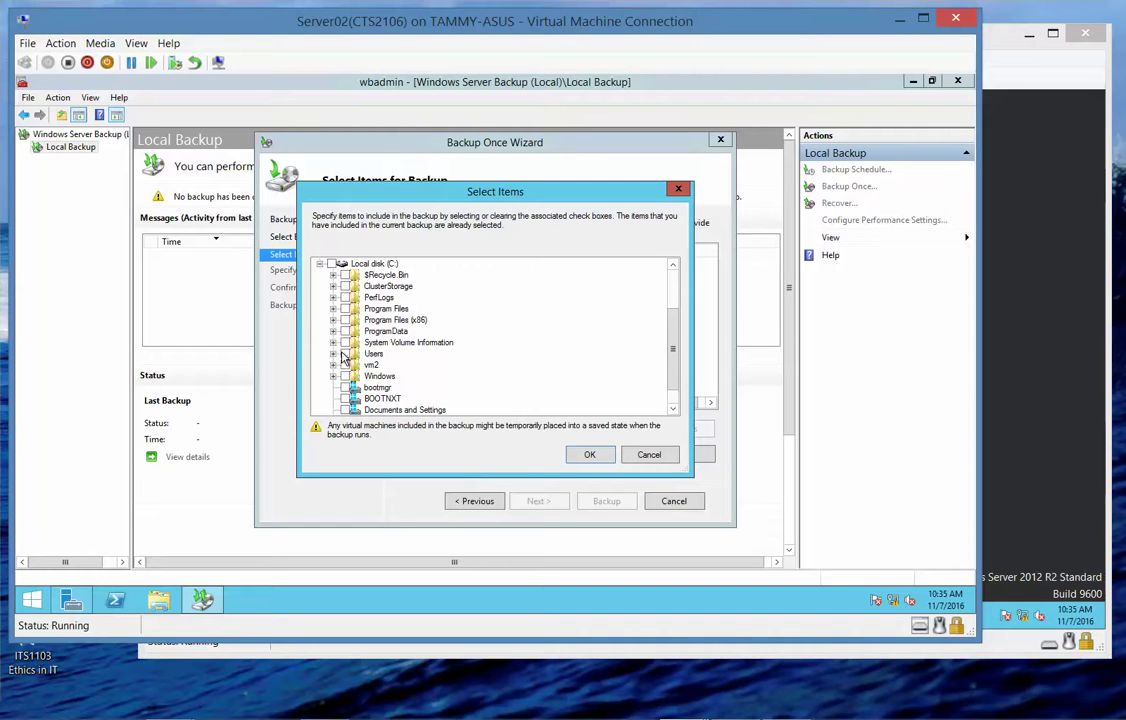
left_click(345, 354)
left_click(345, 331)
left_click(335, 335)
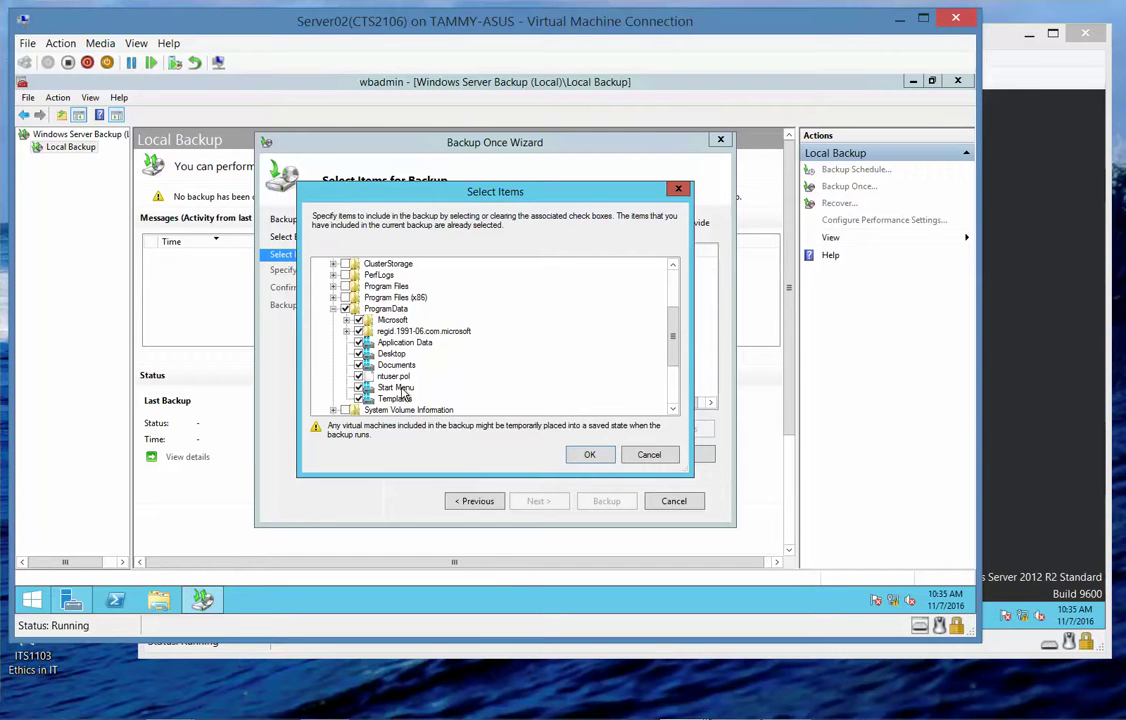
left_click(334, 309)
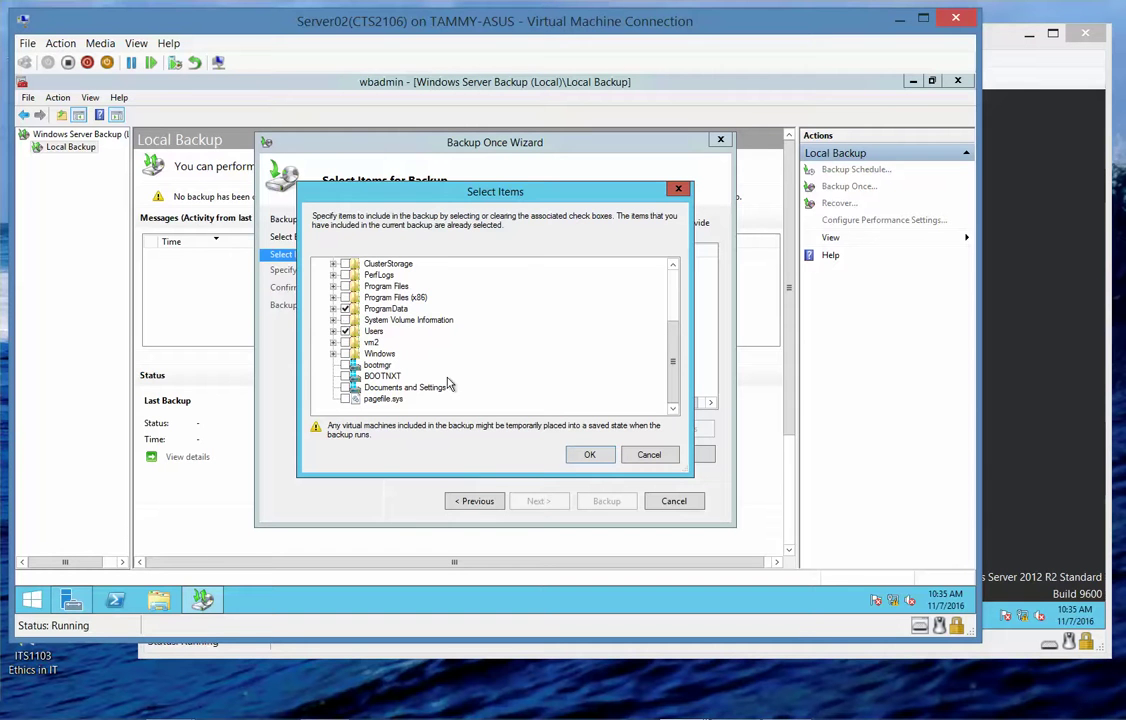
left_click(588, 455)
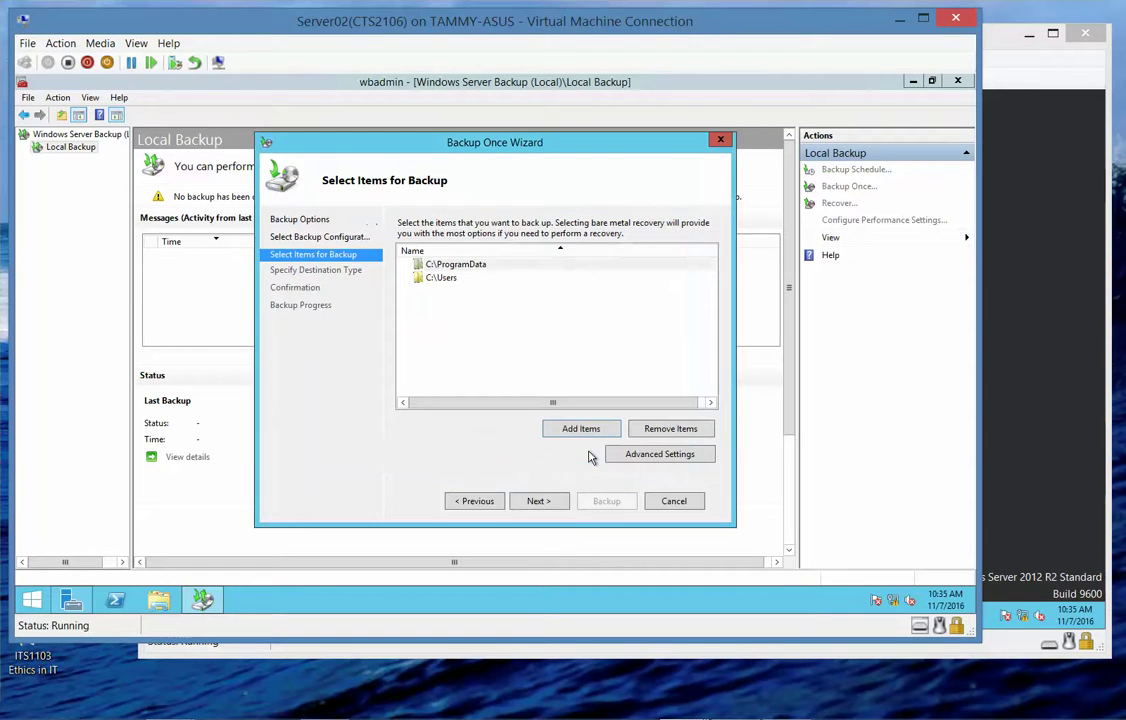
Set the destination to Remote shared folder \\storage01\BAK\BAK1 and reach the confirmation page
left_click(540, 501)
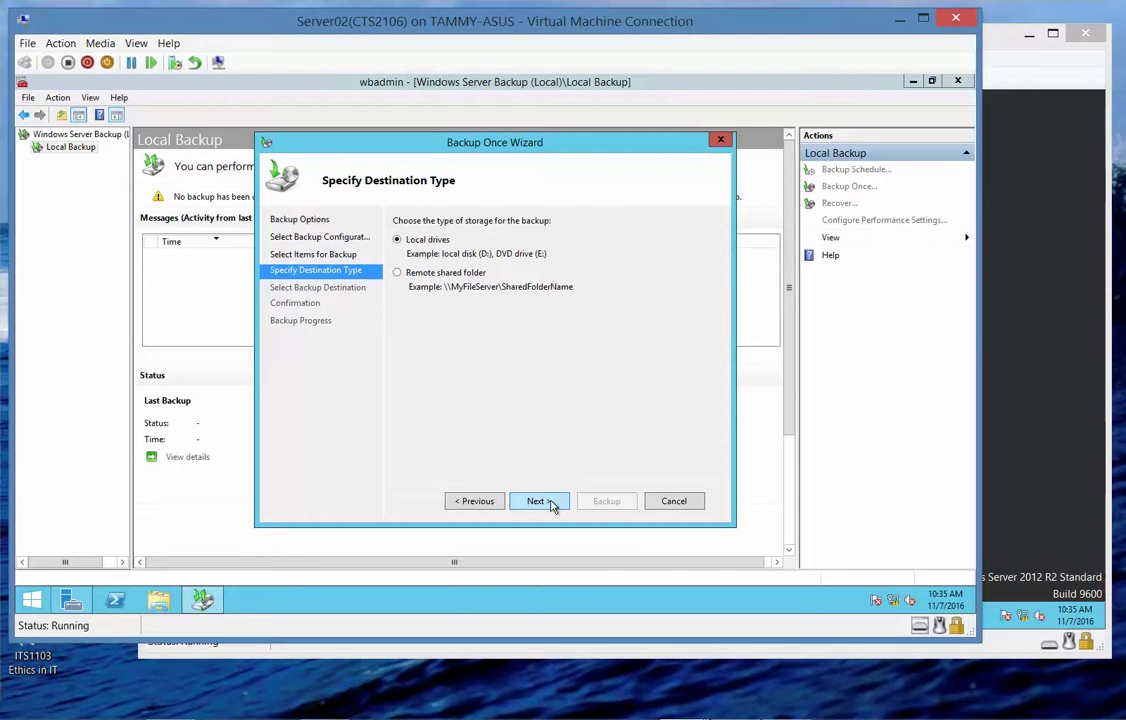
left_click(399, 274)
left_click(540, 501)
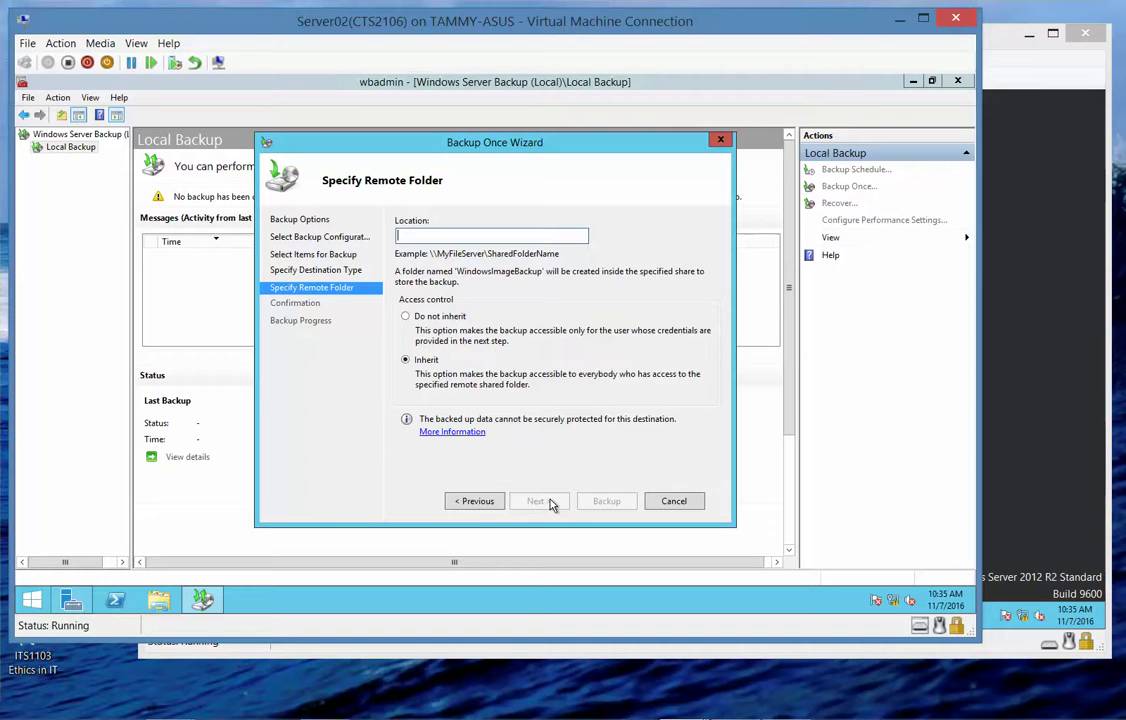
type("\\\\")
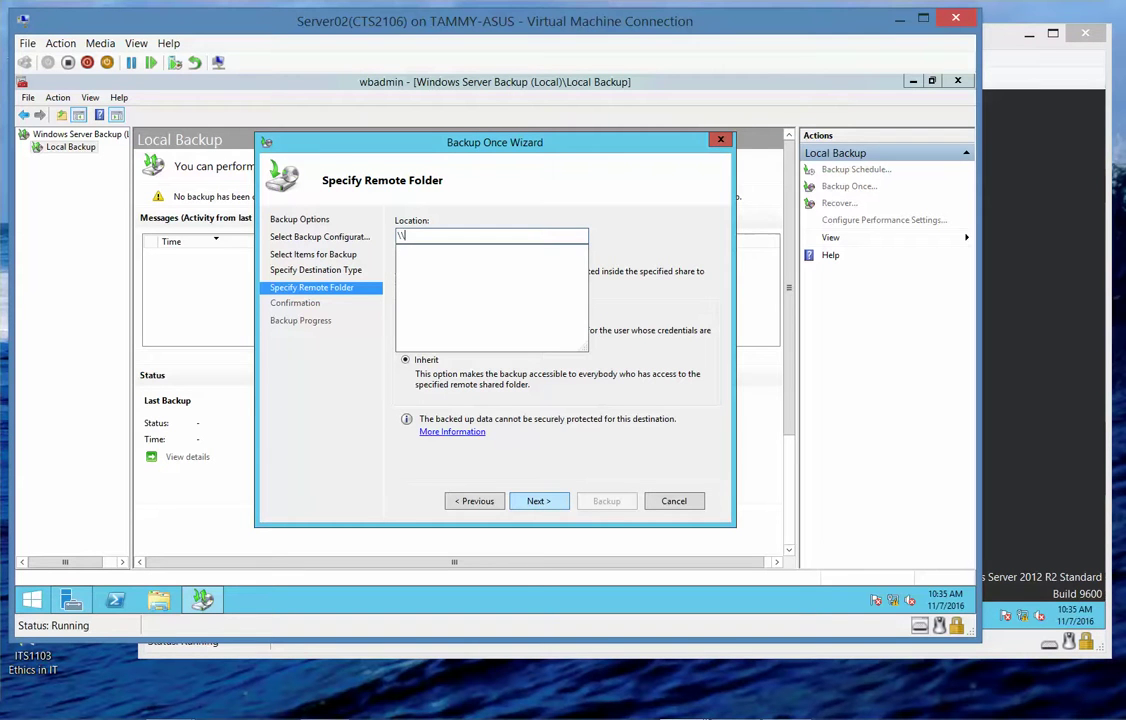
type("storage01")
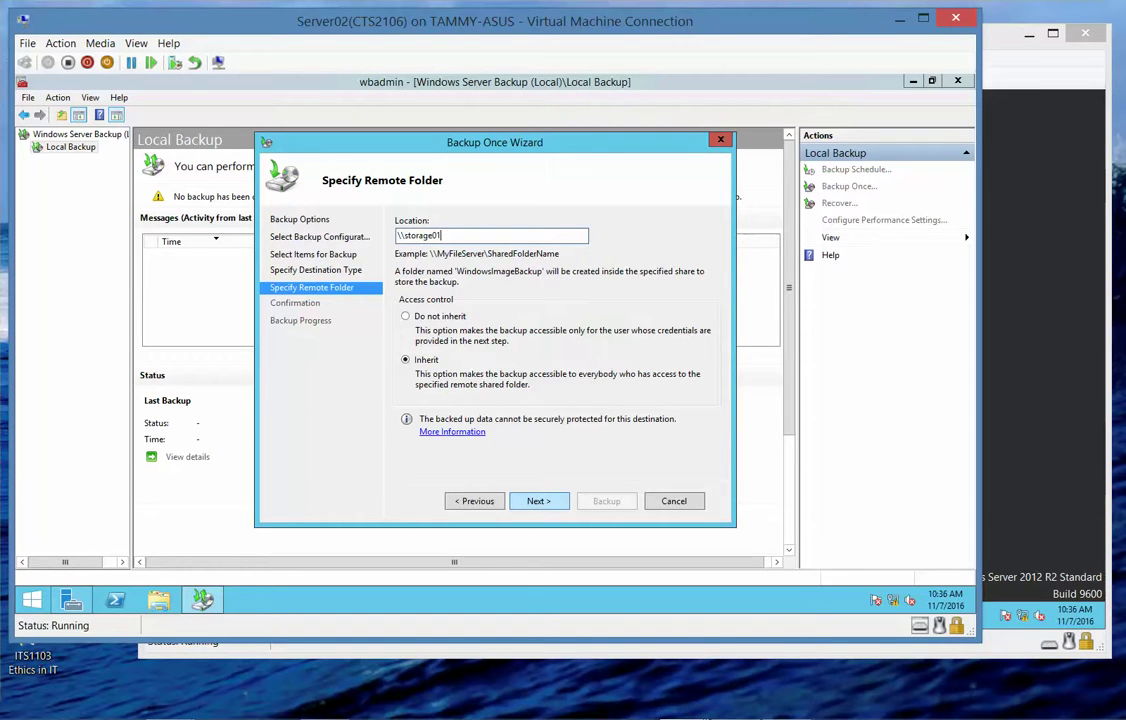
type("\\BAK\\BAK1")
left_click(540, 501)
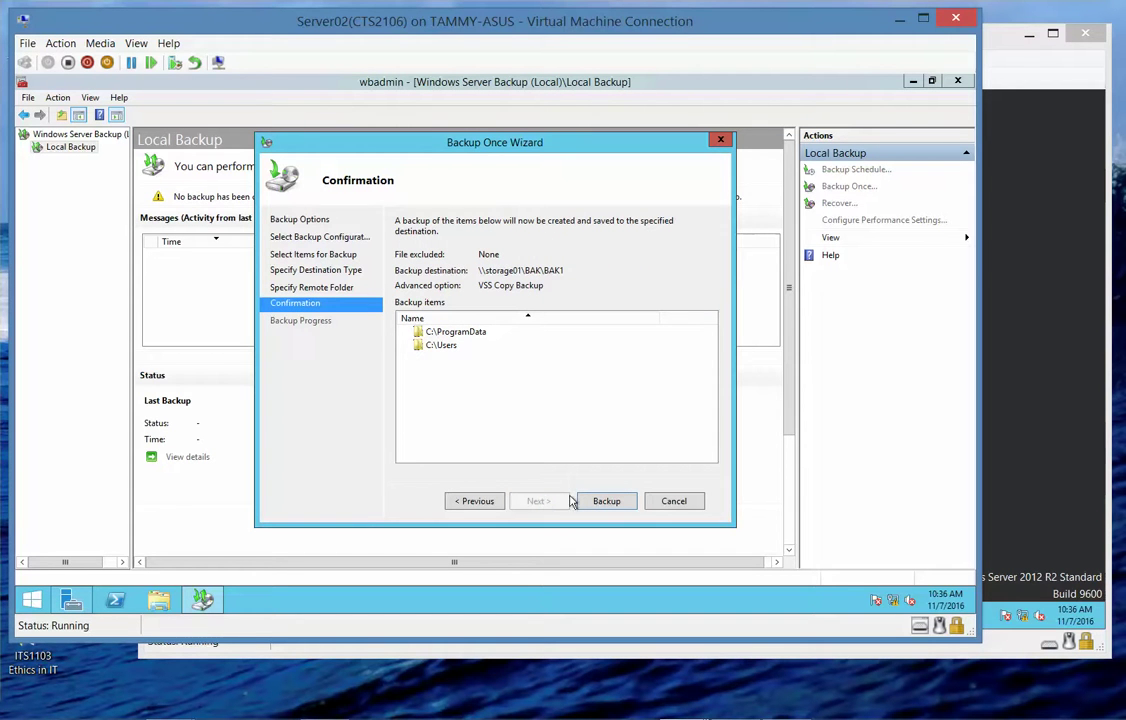
Launch the backup from the Confirmation page
left_click(619, 502)
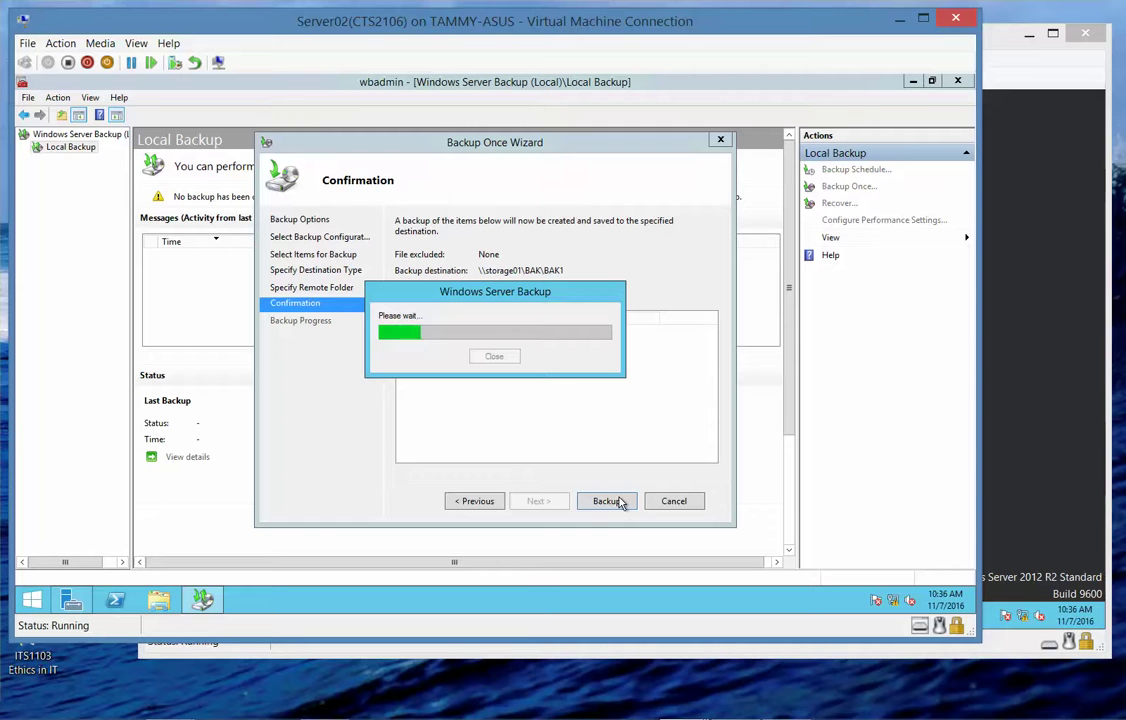